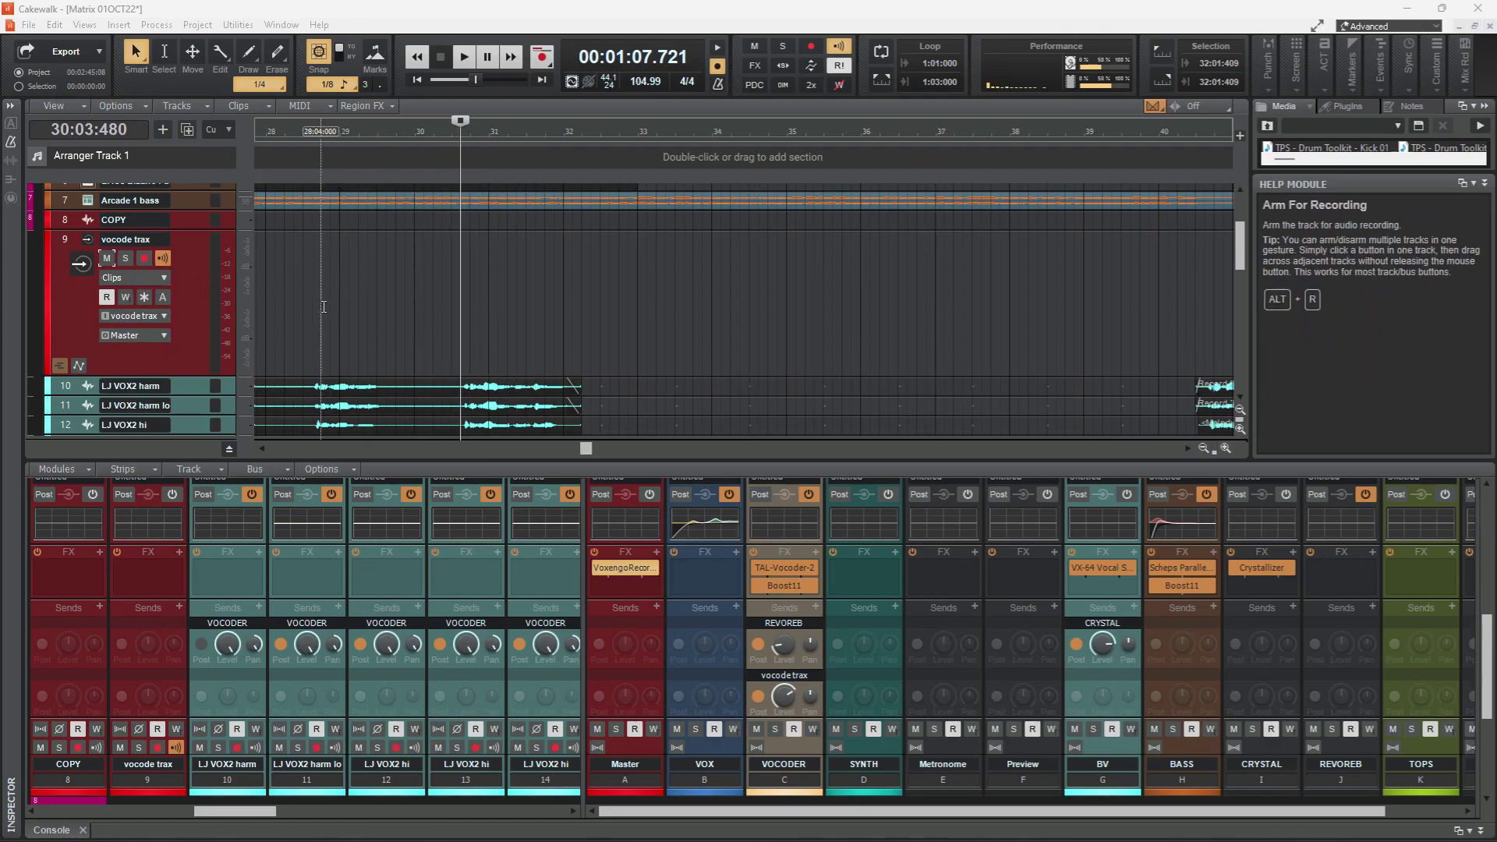
- Record a new Record 3 clip on the armed vocode trax track (track 9)
left_click(144, 258)
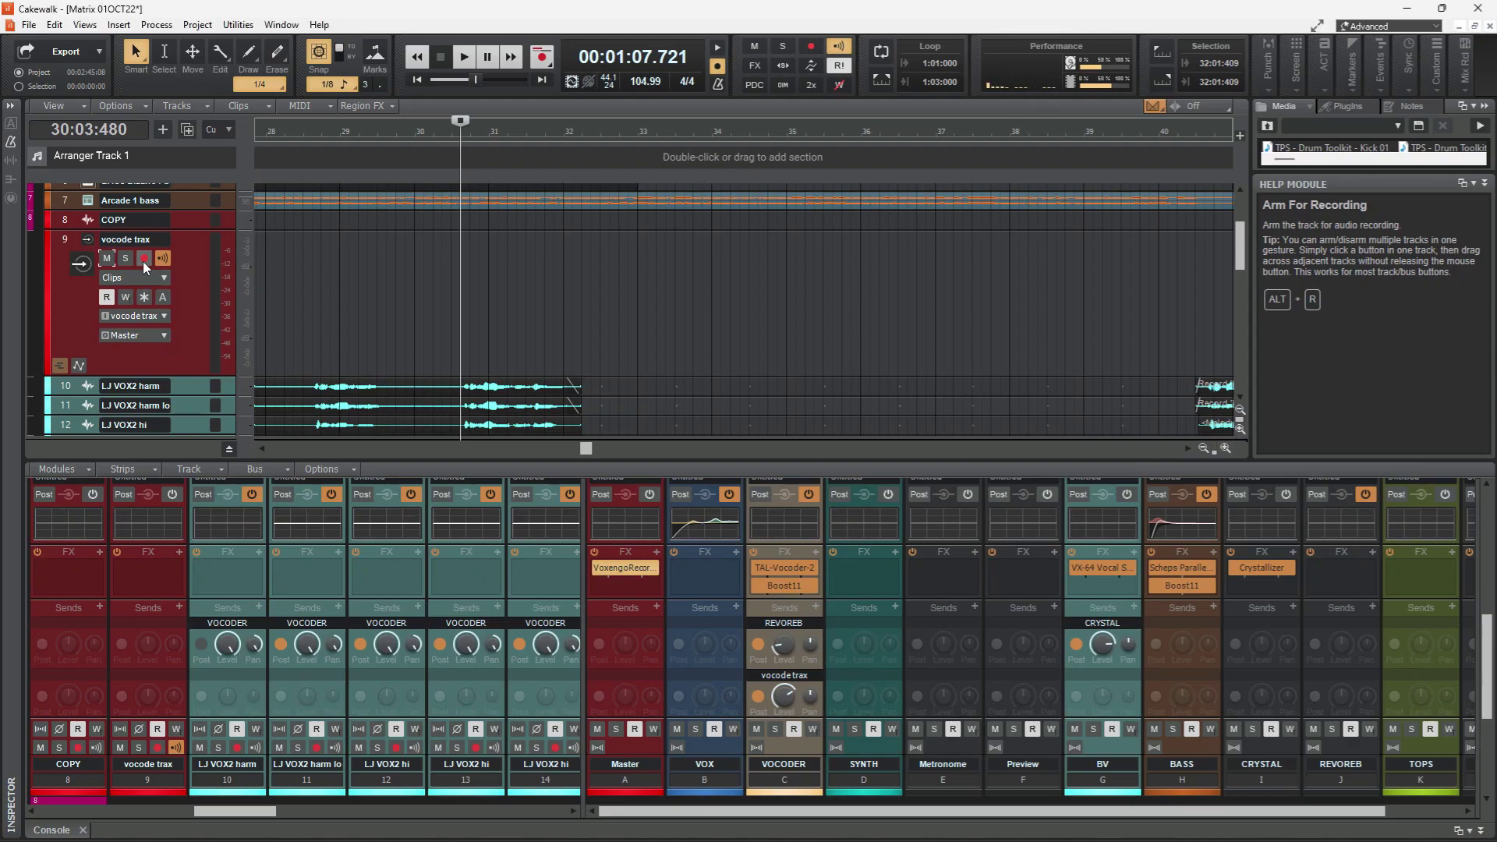
left_click(540, 59)
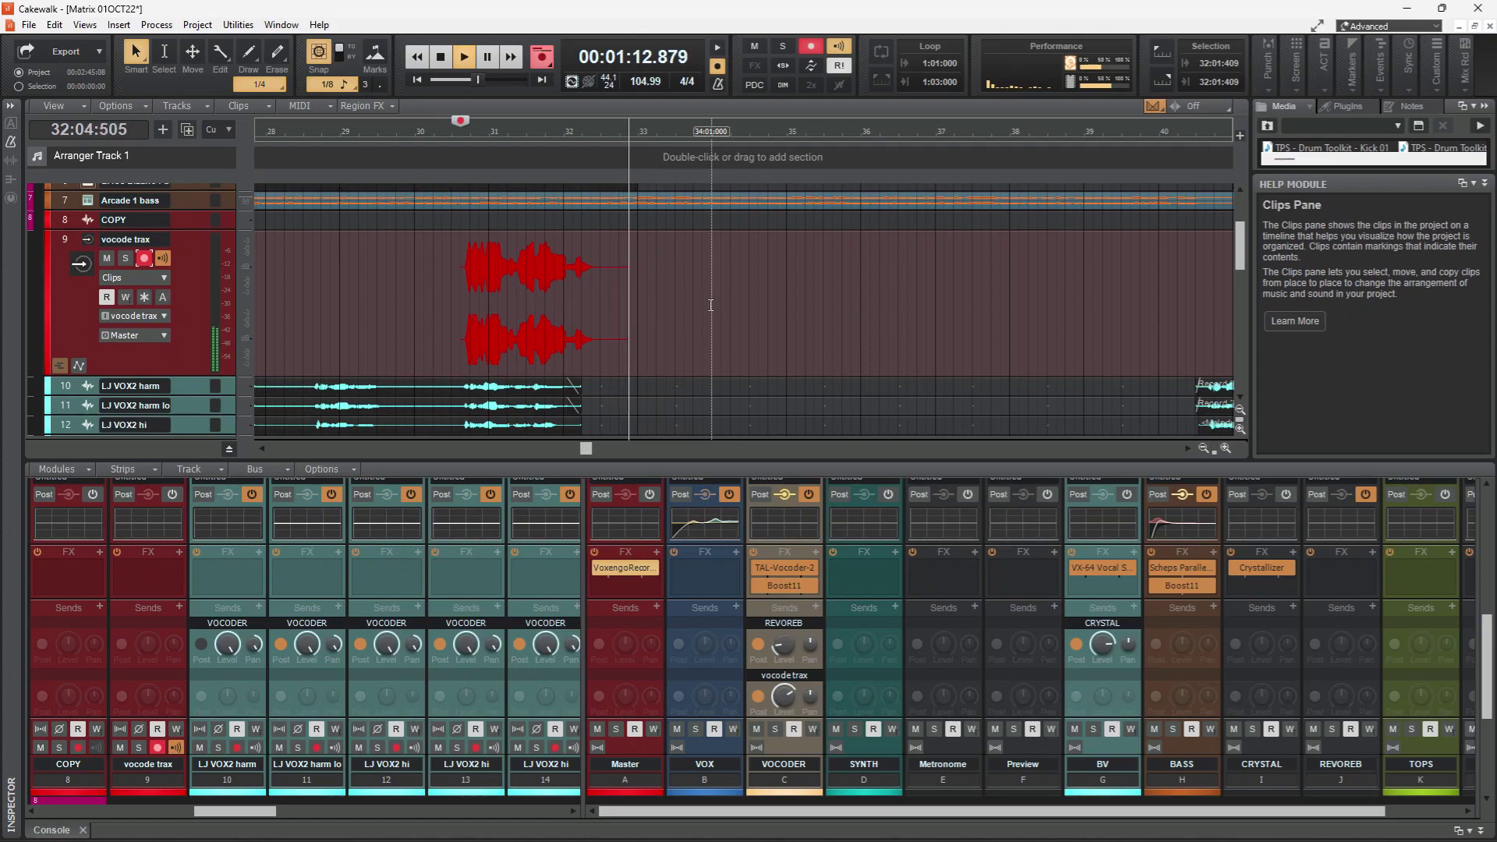
key("space")
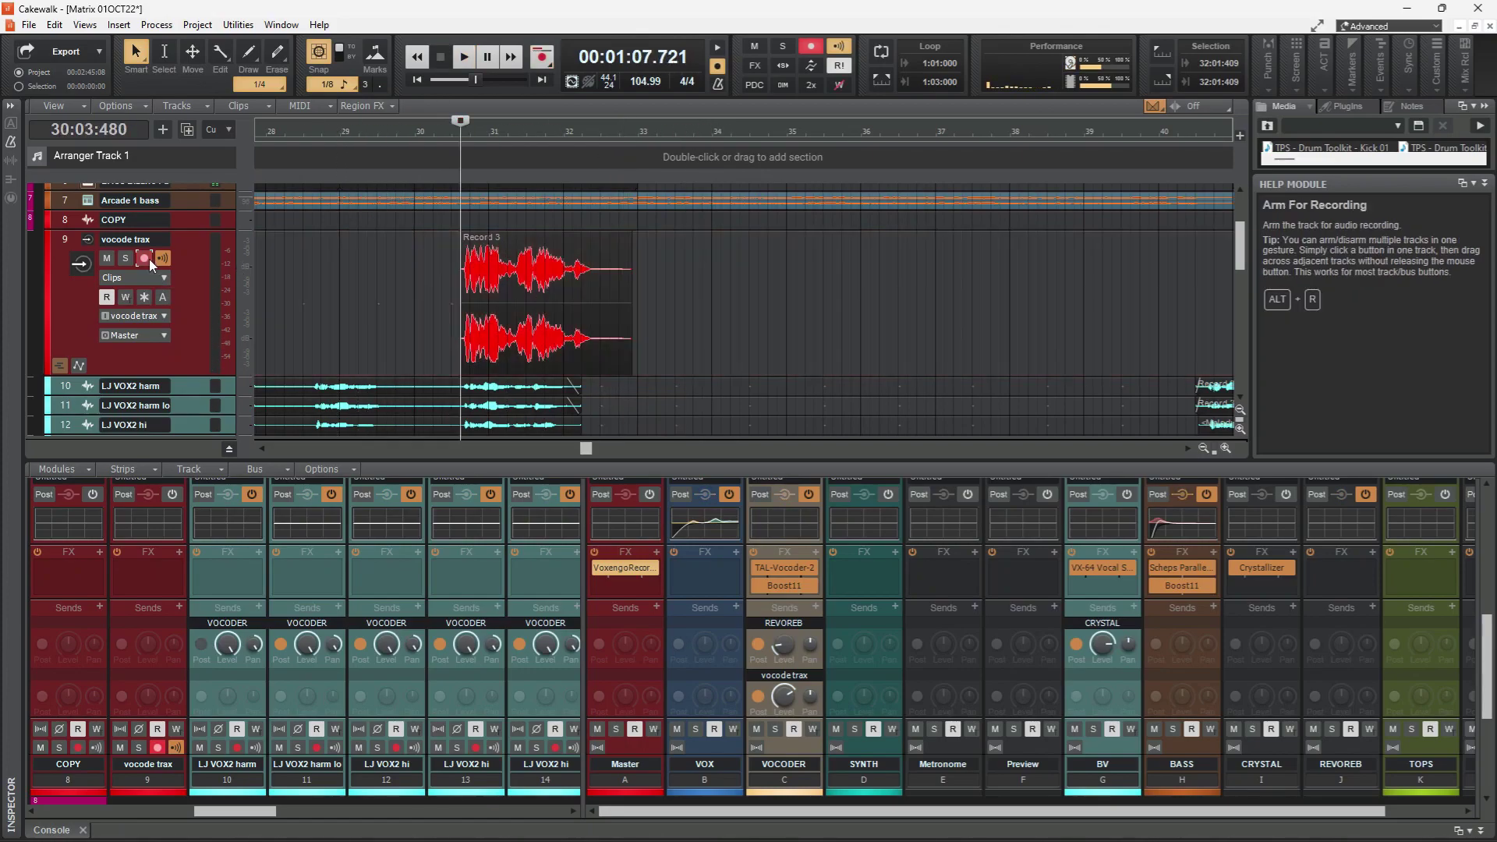
- Solo the vocode trax track and play back the new recording
left_click(124, 259)
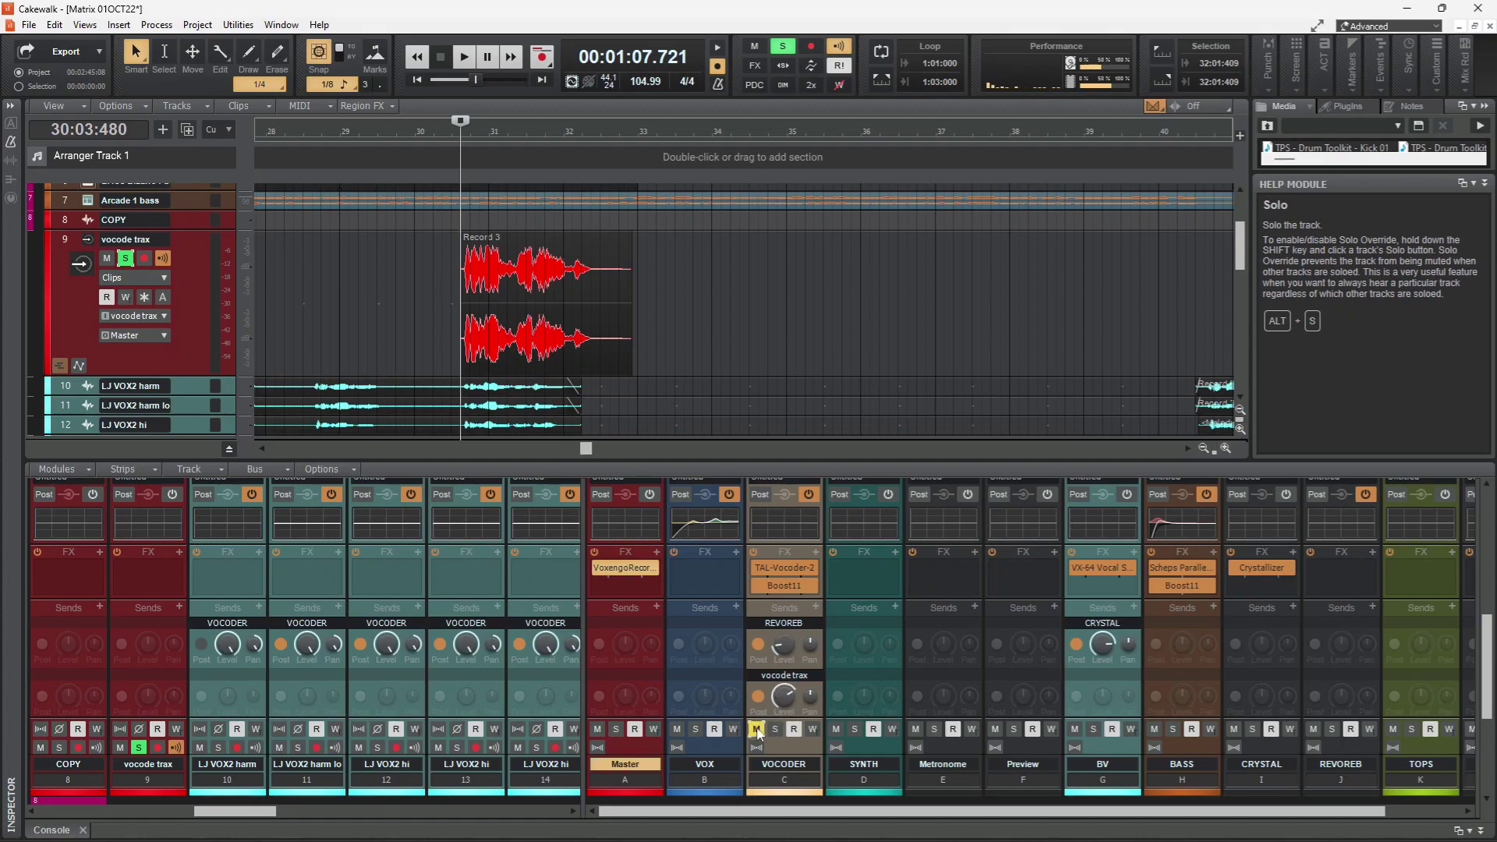
key("space")
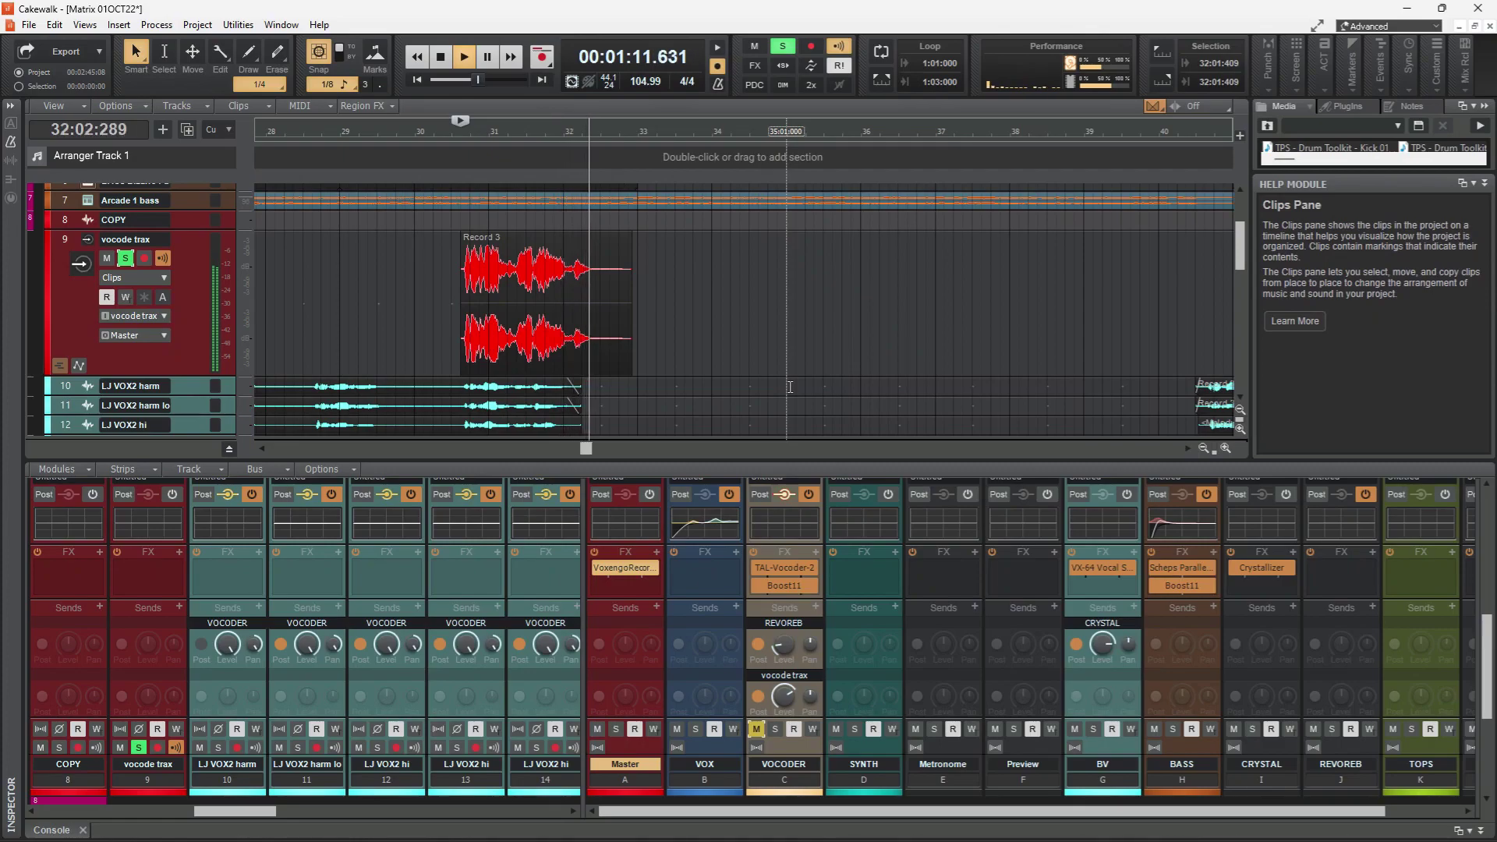
key("space")
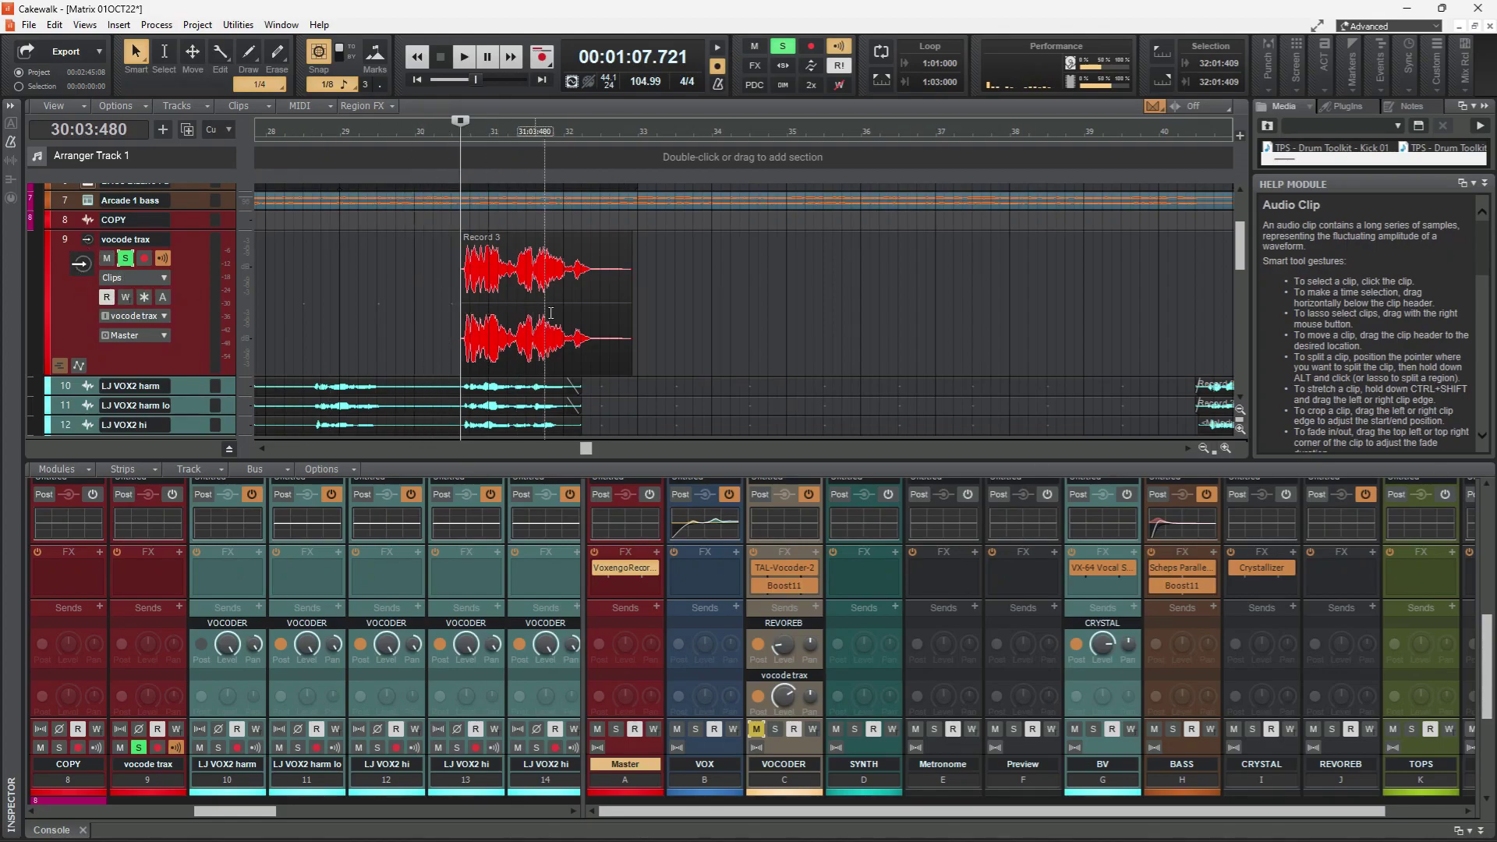
- Ctrl-drag the Record 3 clip from track 9 onto track 8 COPY at the same position
scroll(623, 296, "up", 3)
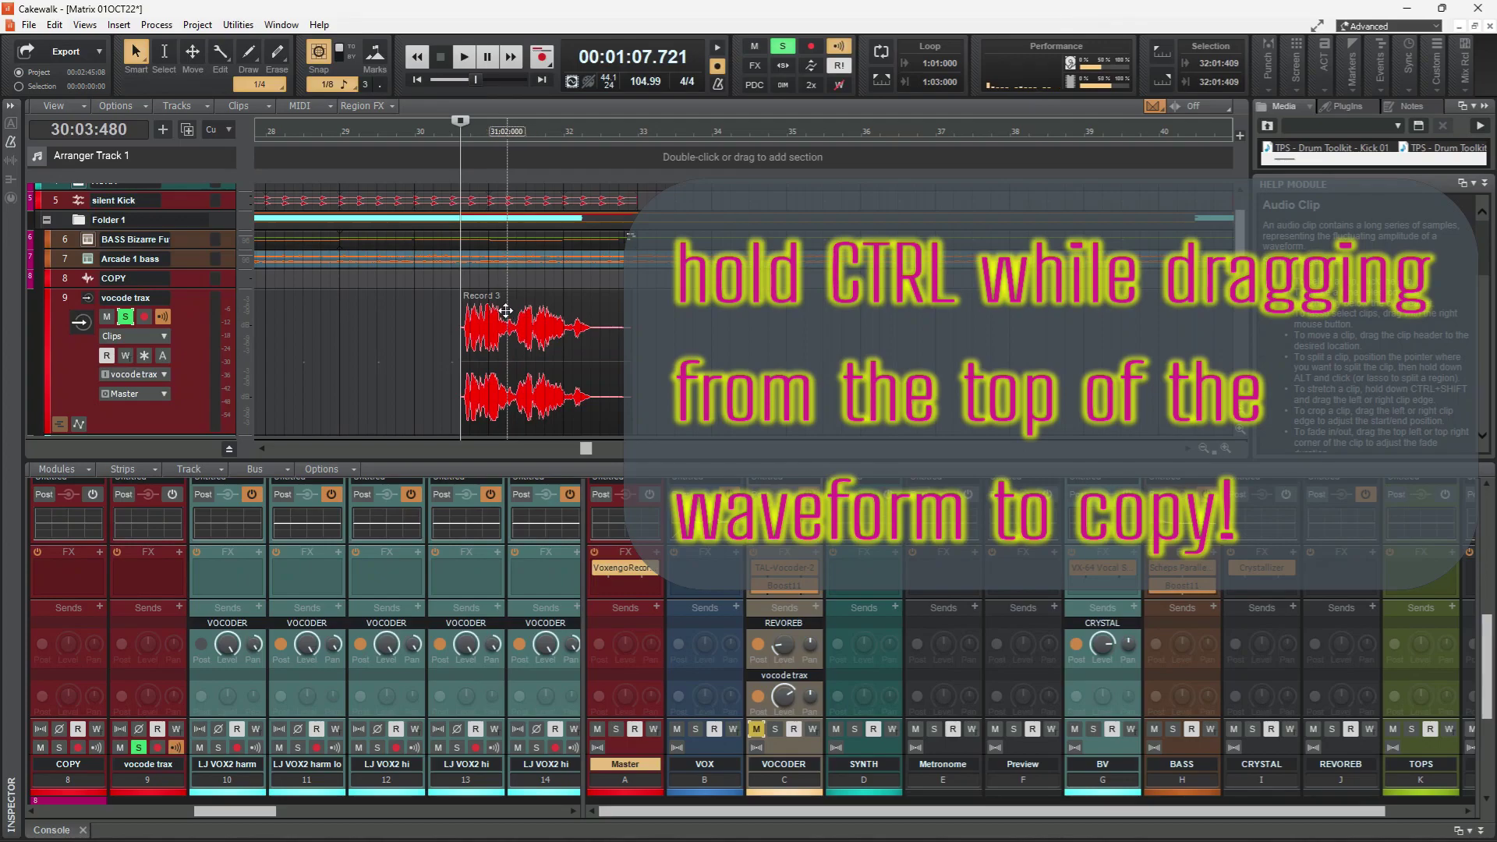
left_click_drag(506, 310, 506, 283)
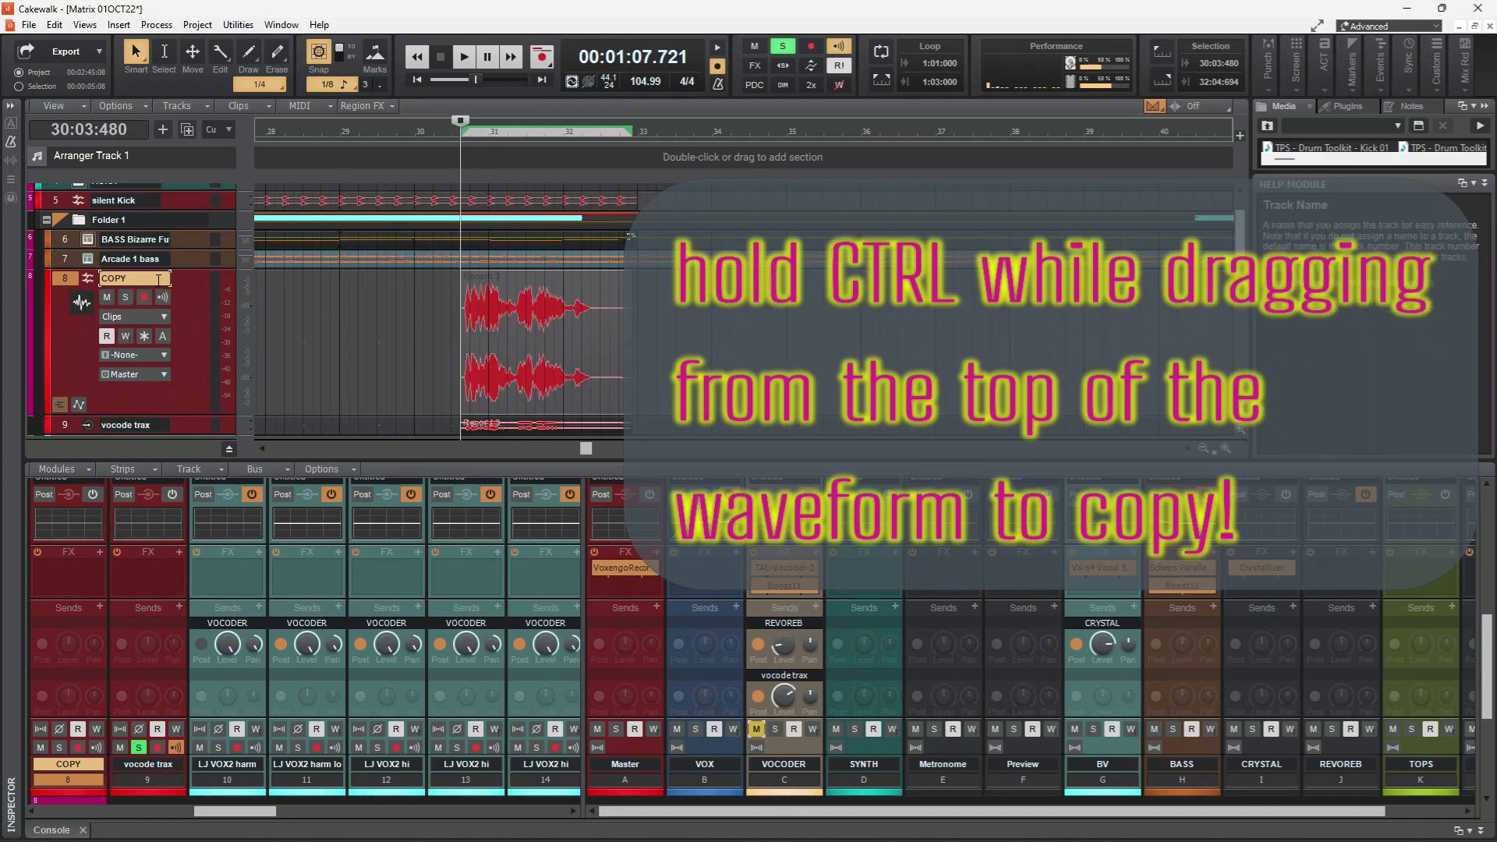
scroll(175, 349, "down", 3)
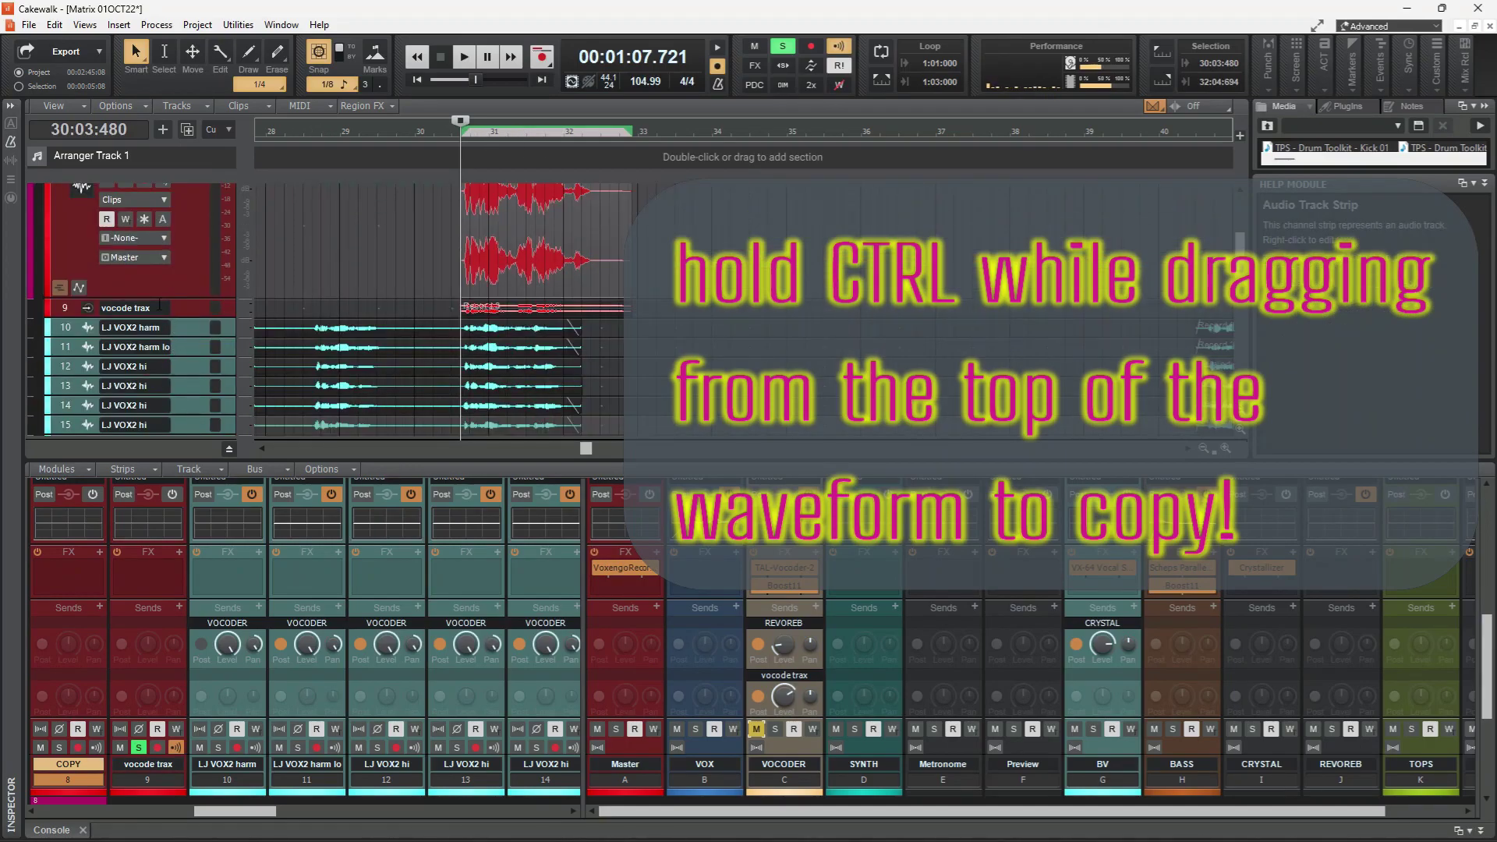
- Time-stretch the copied clip on the COPY track to 282% length and audition it
left_click(159, 306)
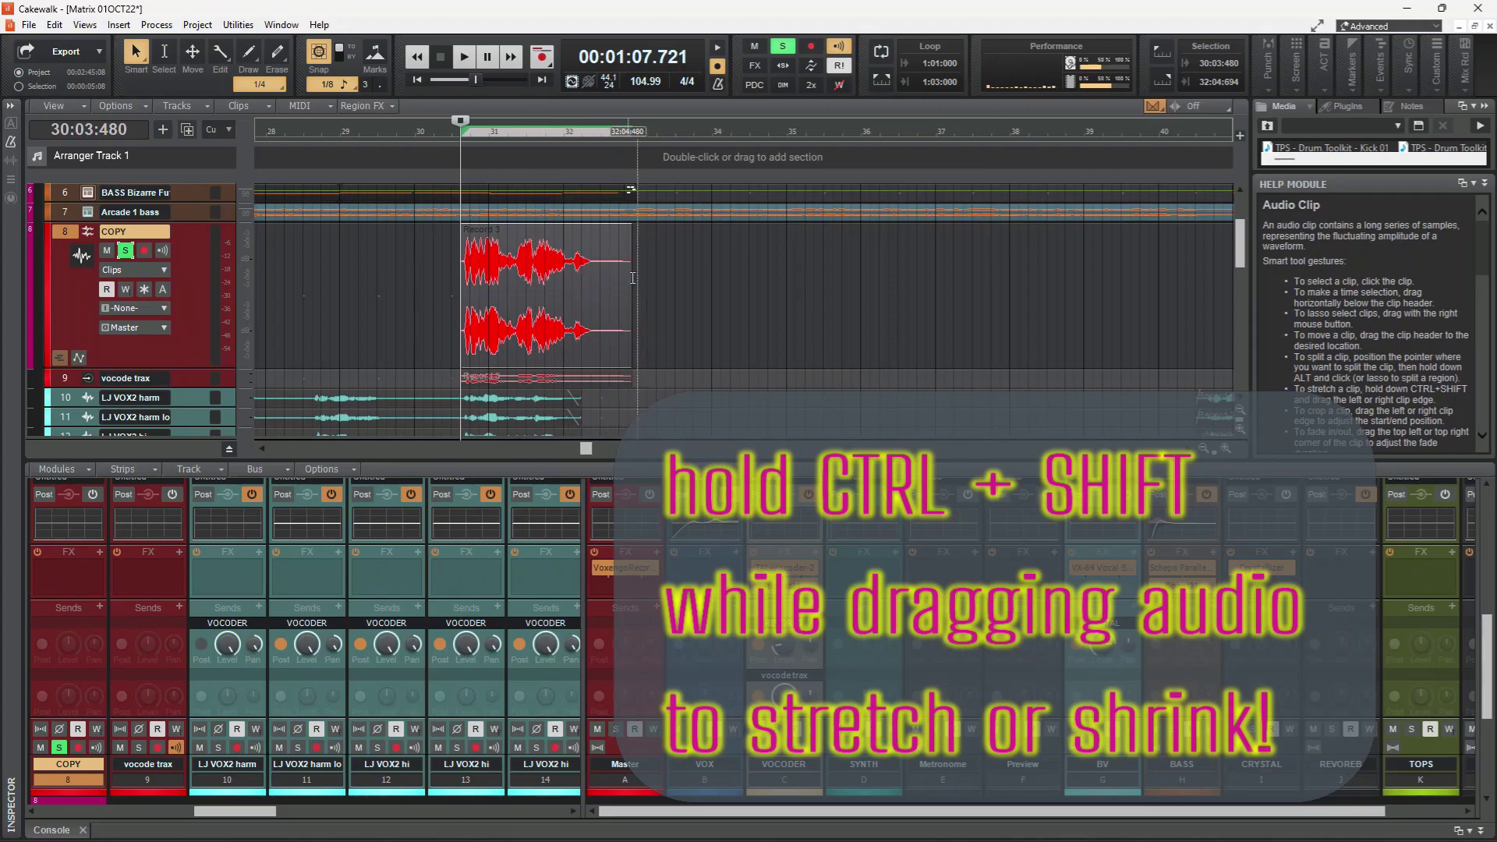
left_click_drag(630, 294, 1185, 287)
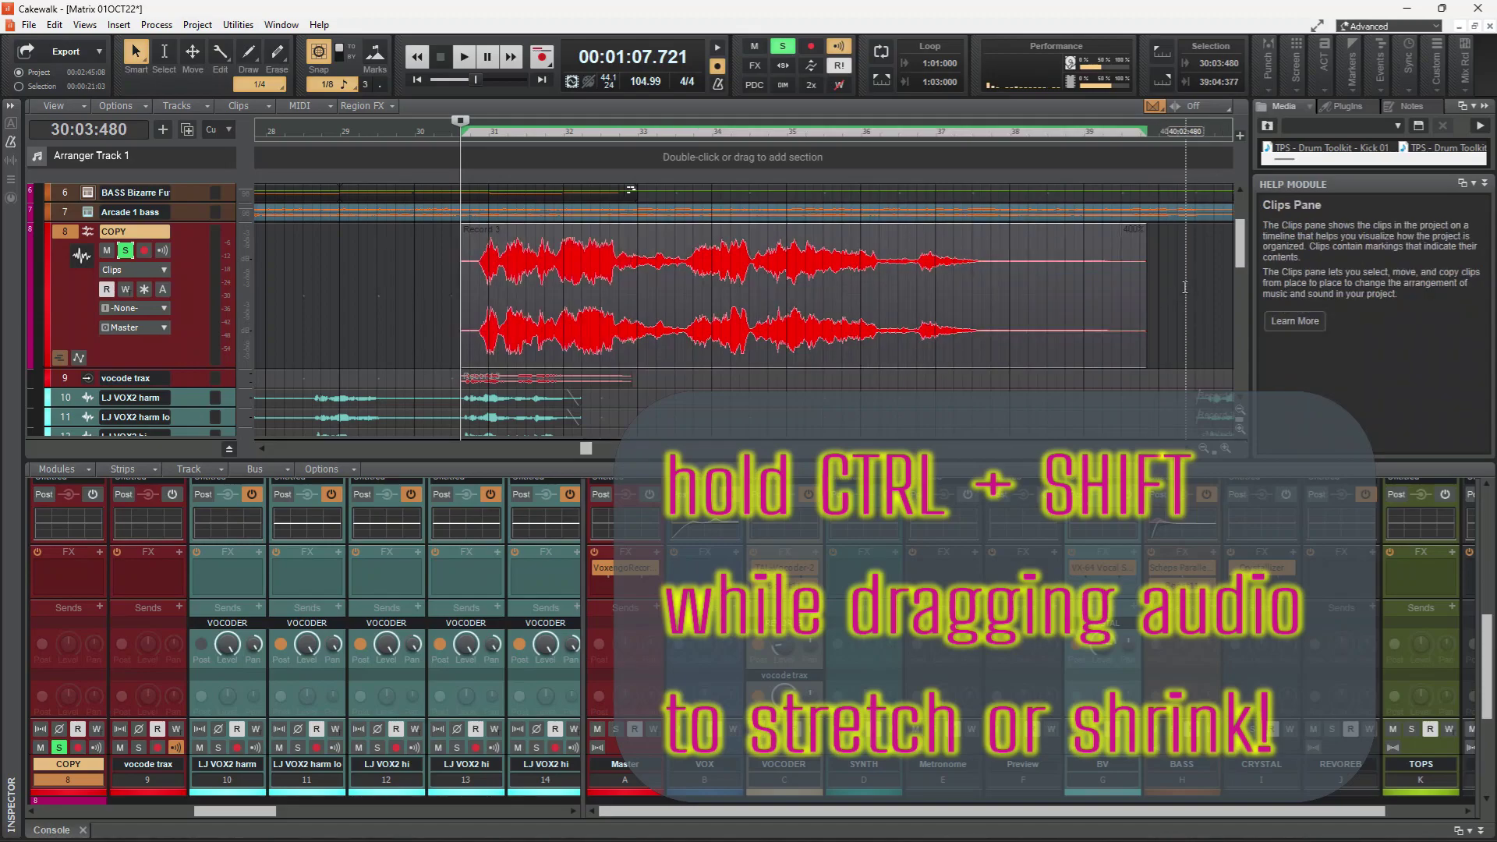
key("space")
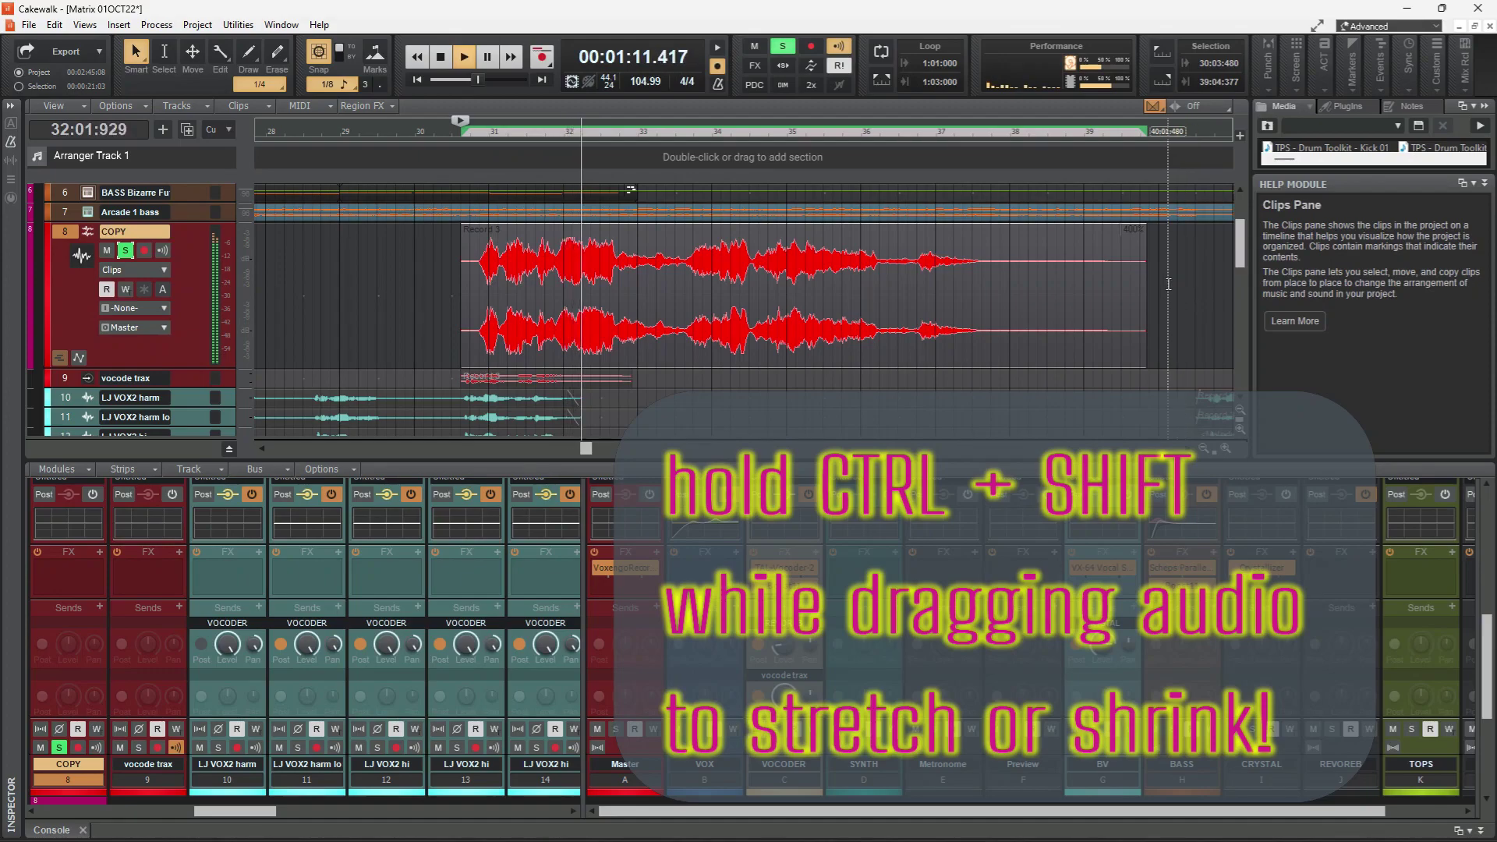
key("space")
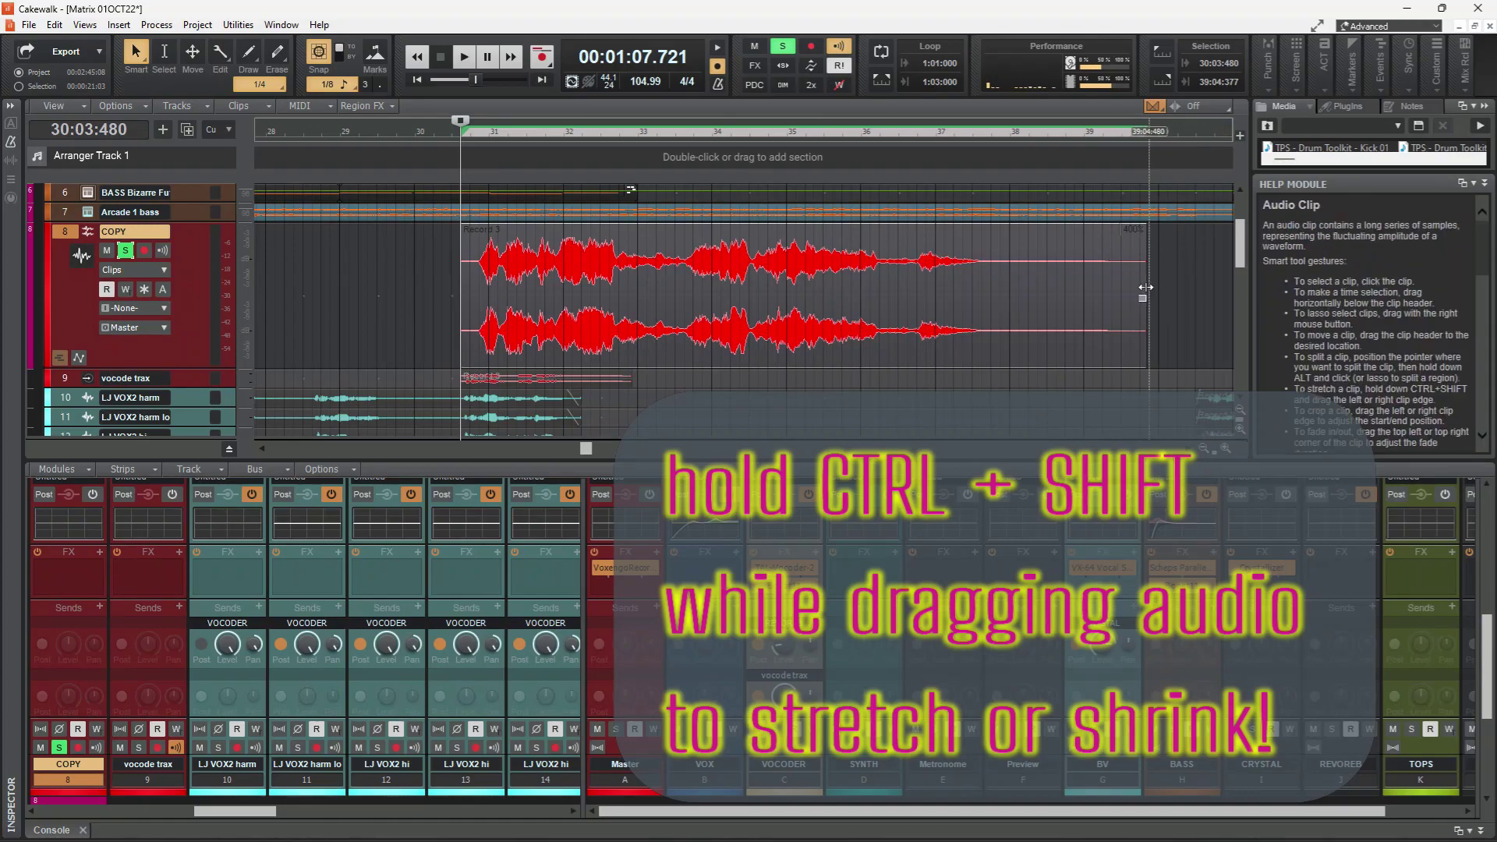
- Compress the copied clip into a short burst and play it back twice
left_click_drag(1146, 287, 497, 267)
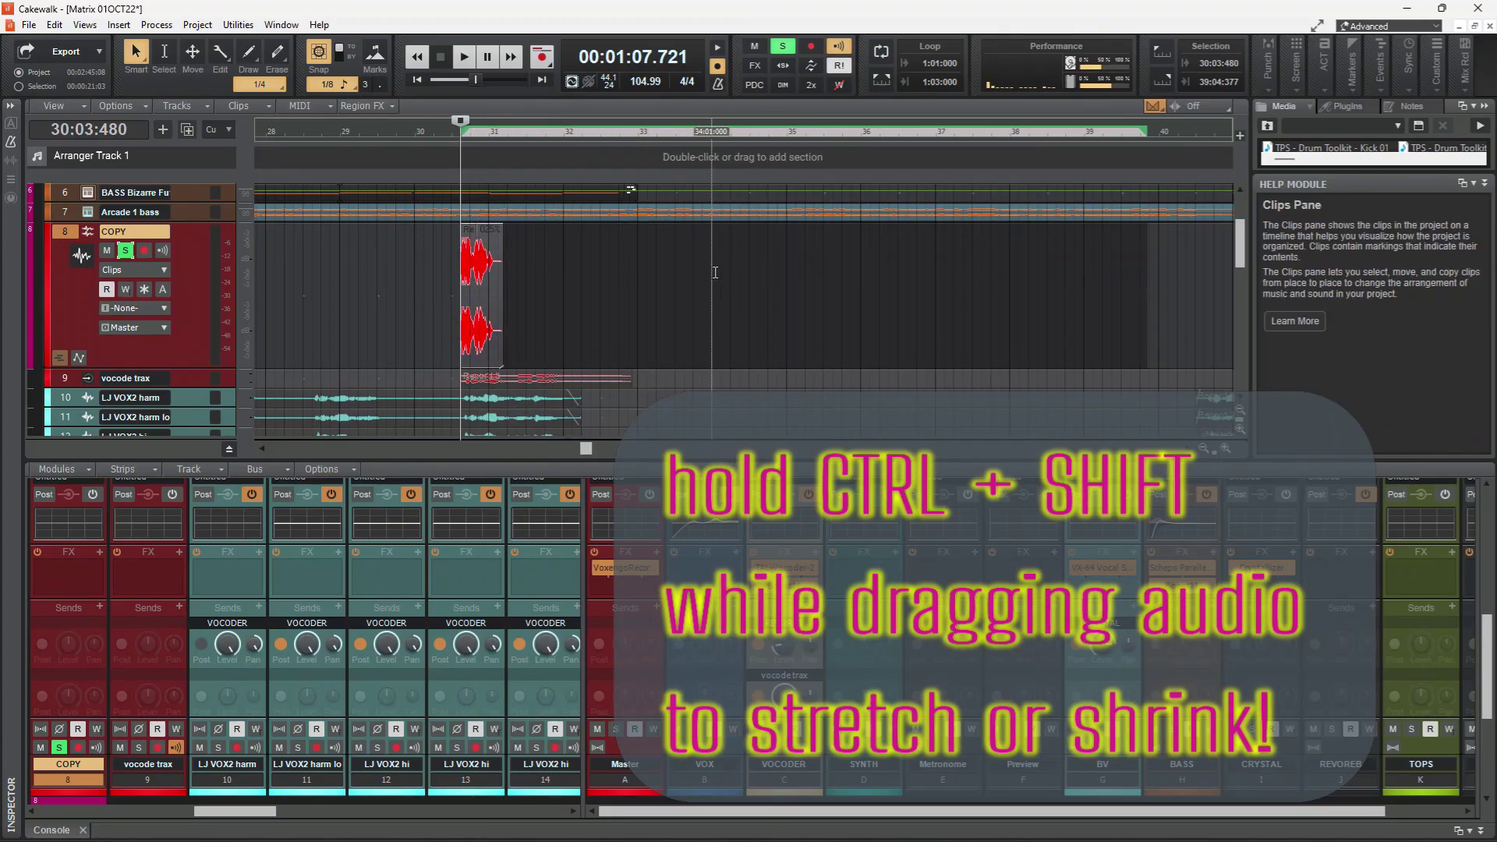
key("space")
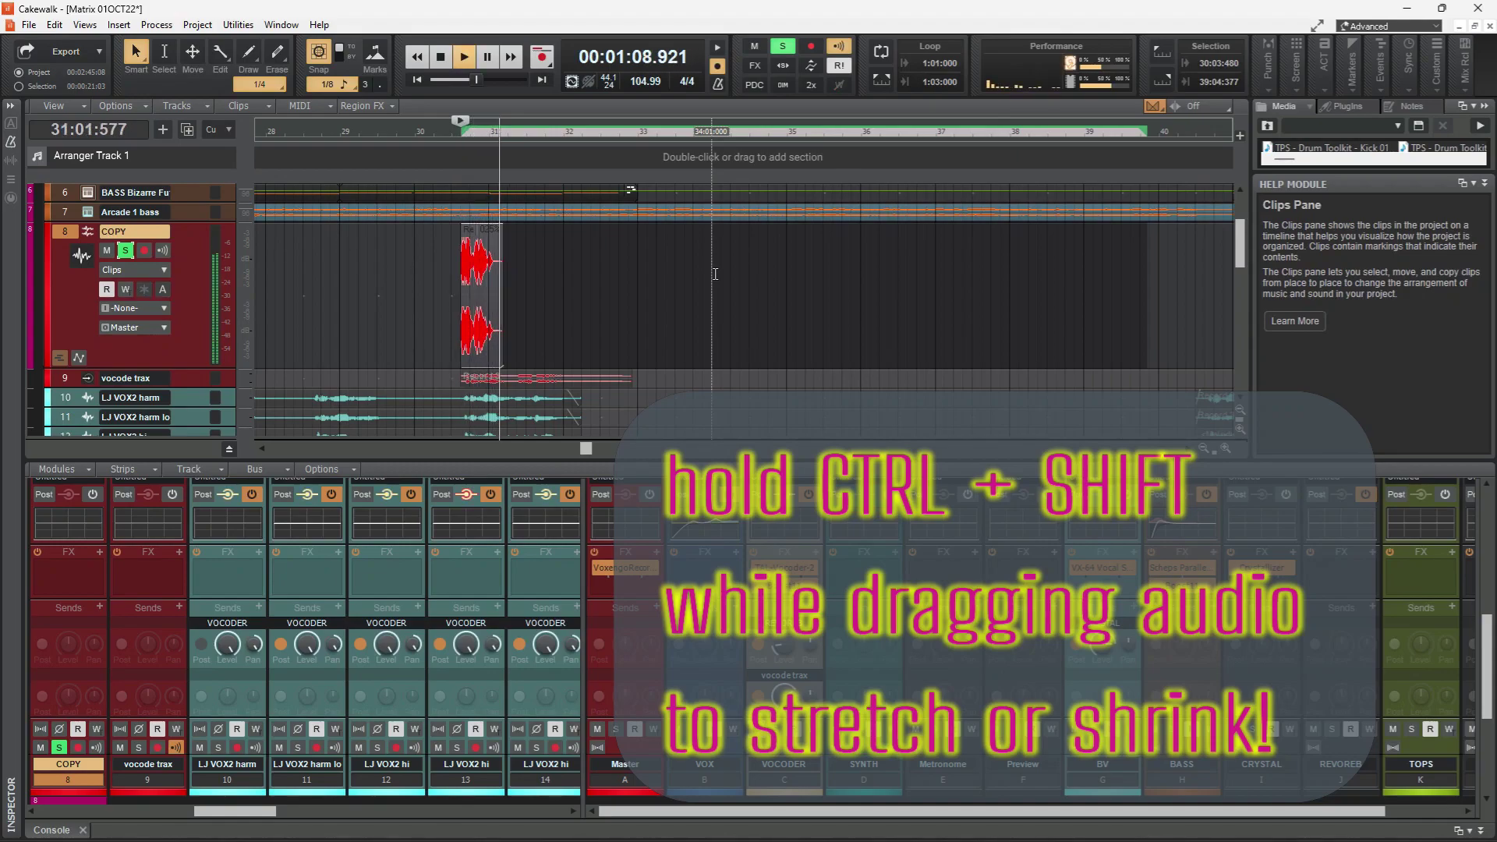
key("space")
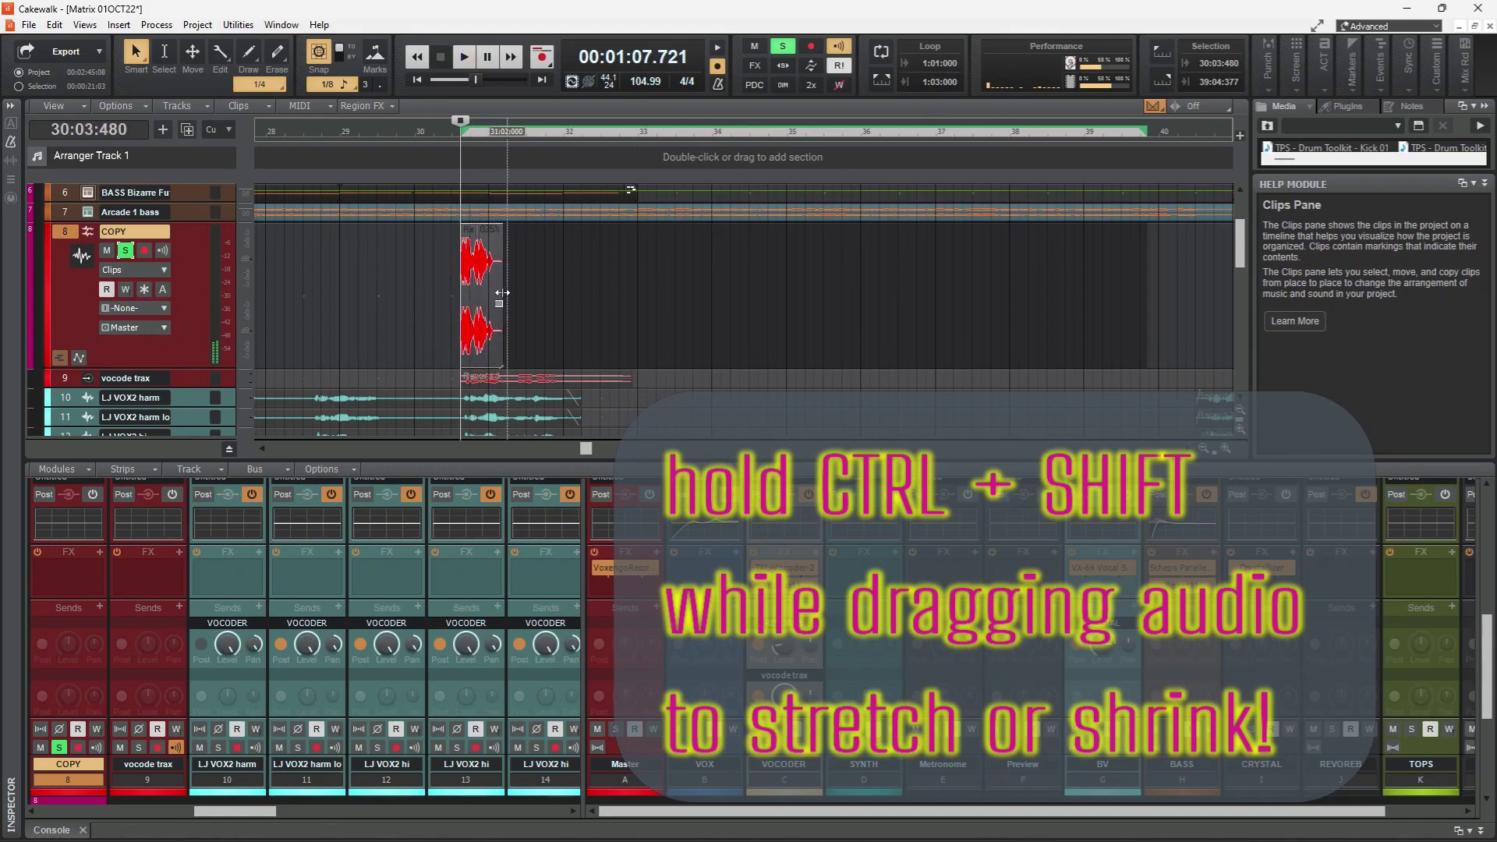
- Undo the compression and raise the copied clip's gain by 0.3 dB
key("ctrl+z")
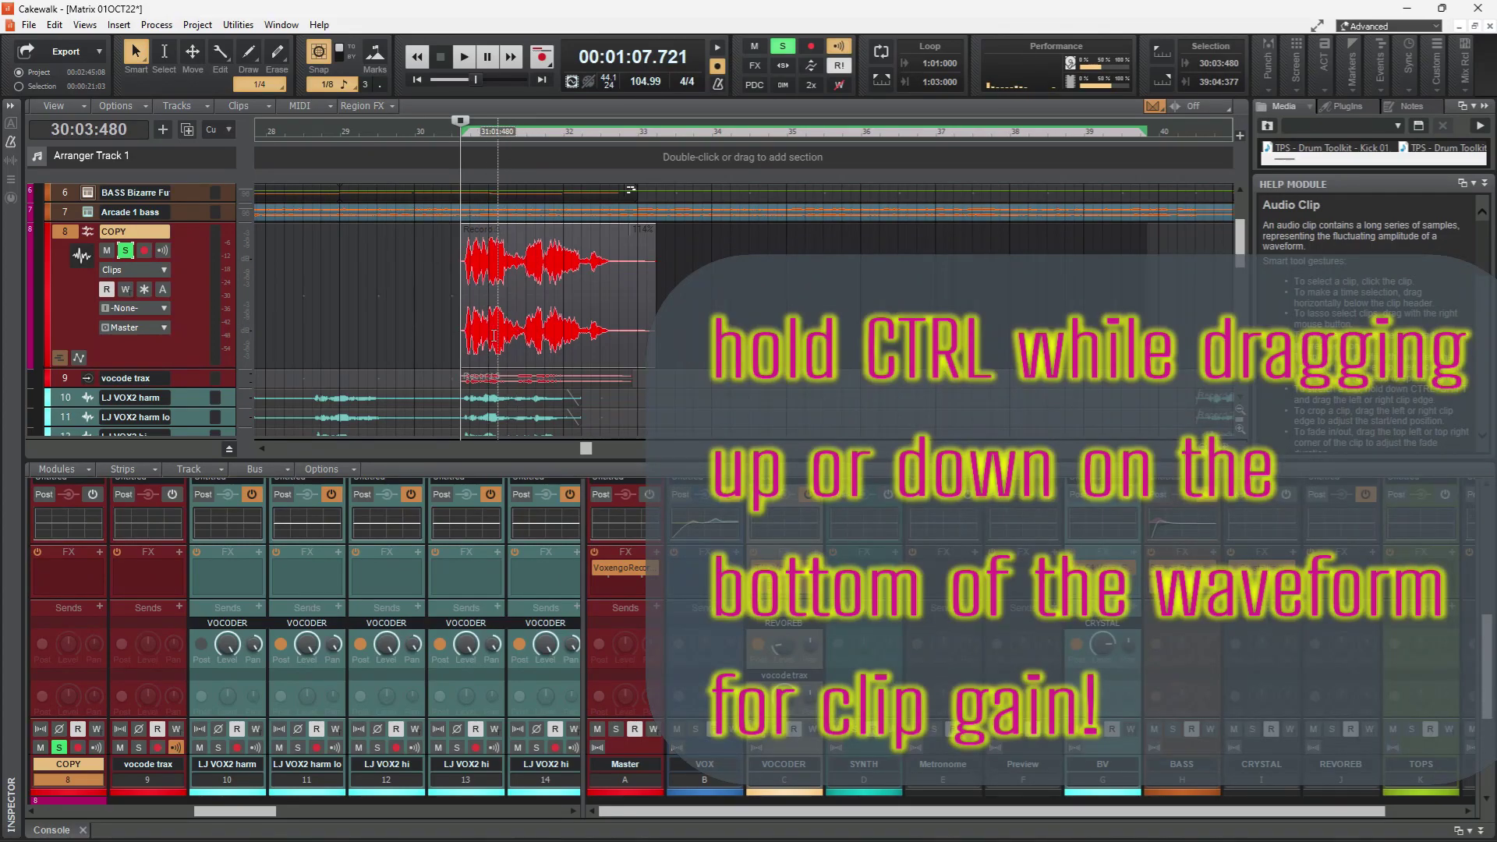
left_click_drag(494, 336, 517, 336)
- Unsolo all tracks with the global Solo button
scroll(297, 220, "down", 3)
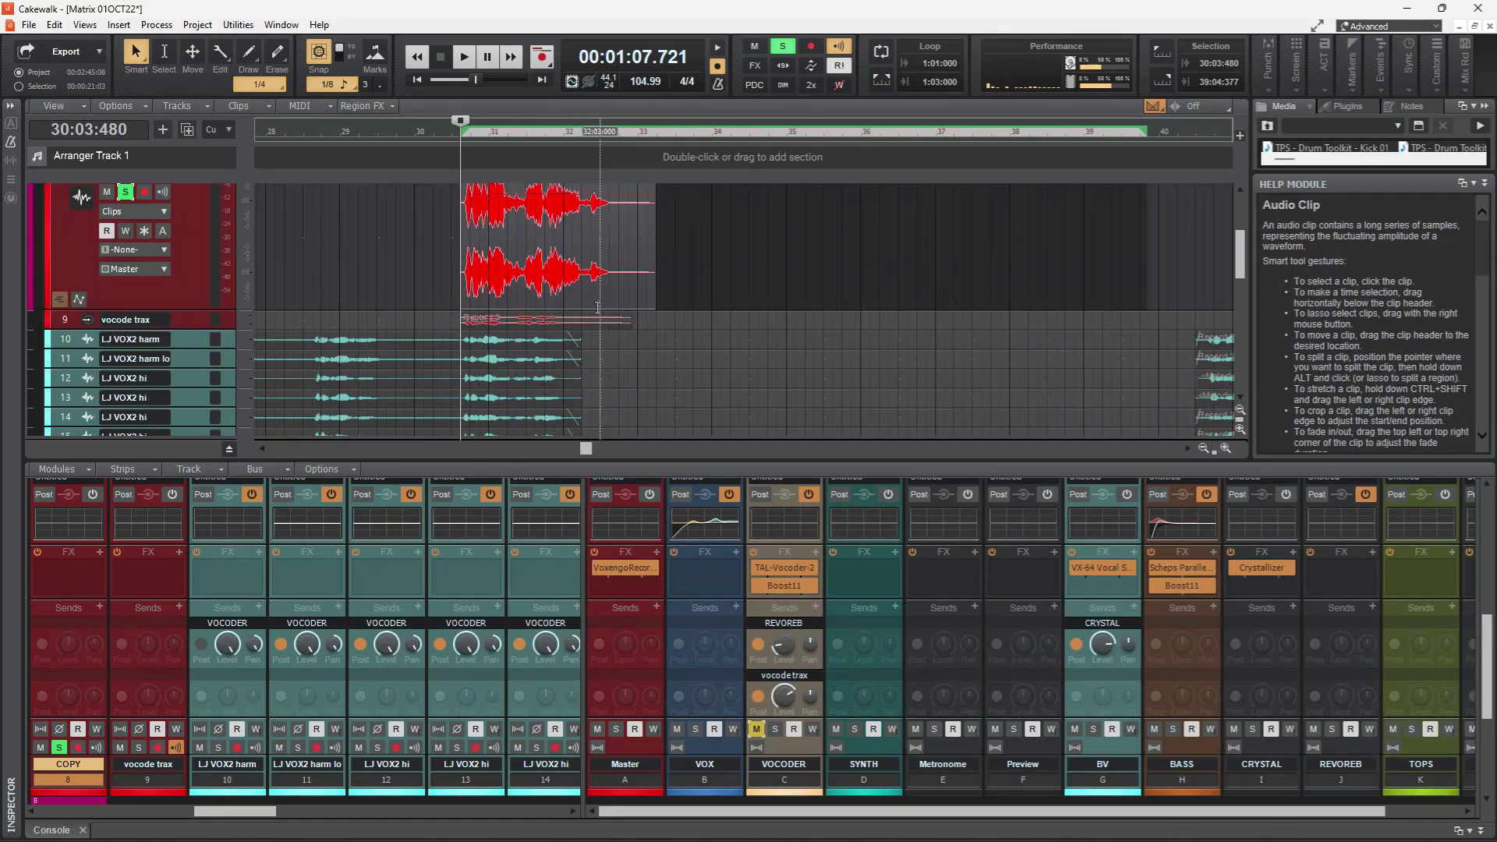
left_click(783, 46)
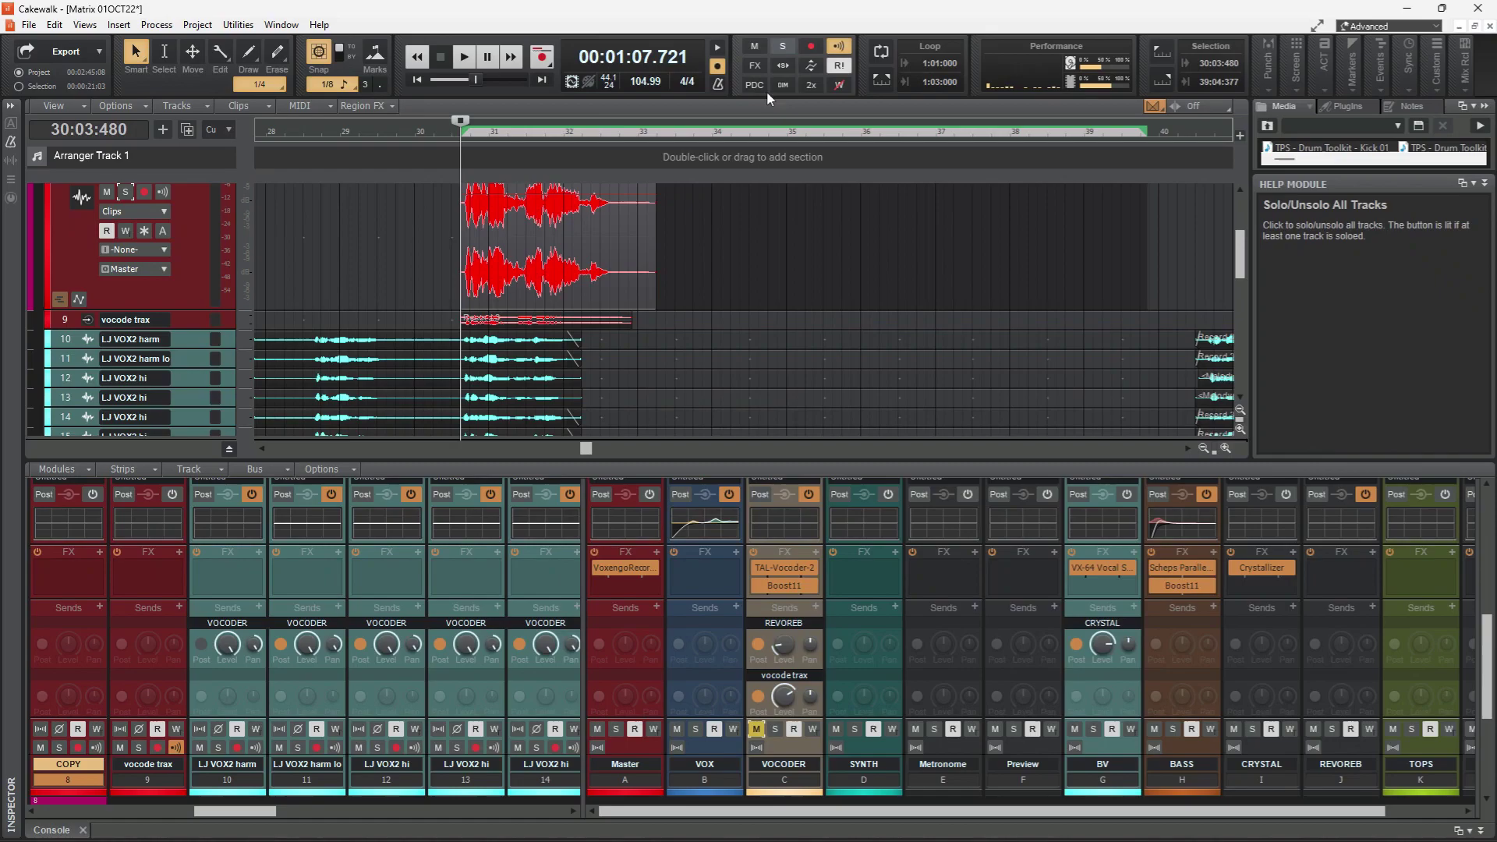
scroll(753, 201, "down", 3)
scroll(753, 200, "up", 3)
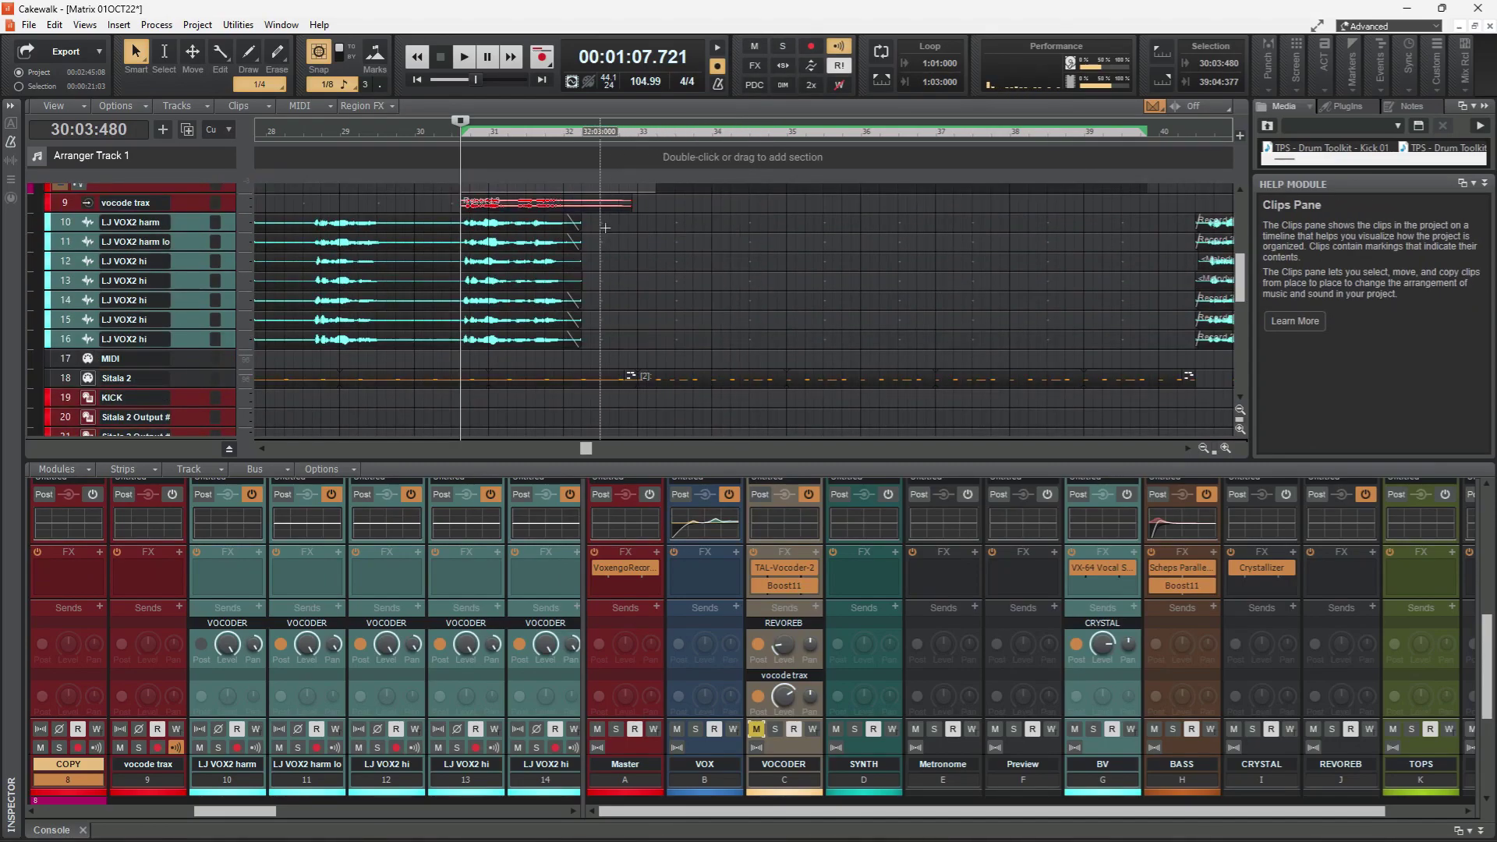
- Lasso the LJ VOX2 clips on tracks 10–16, move them later, and trim their ends
mouse_move(605, 227)
left_mouse_down()
mouse_move(538, 304)
mouse_move(446, 339)
left_mouse_up()
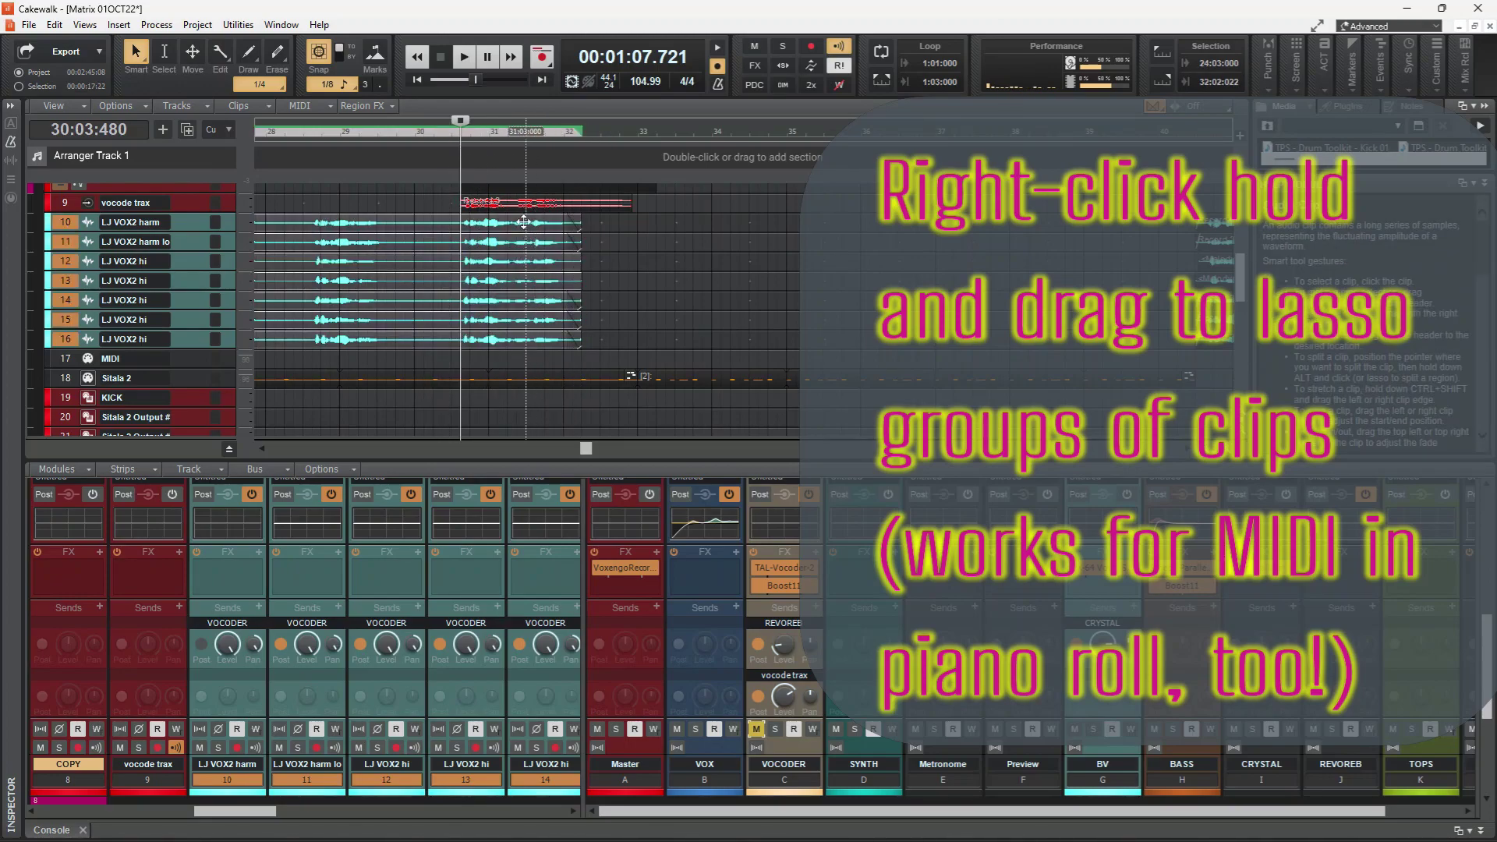
left_click_drag(524, 222, 596, 229)
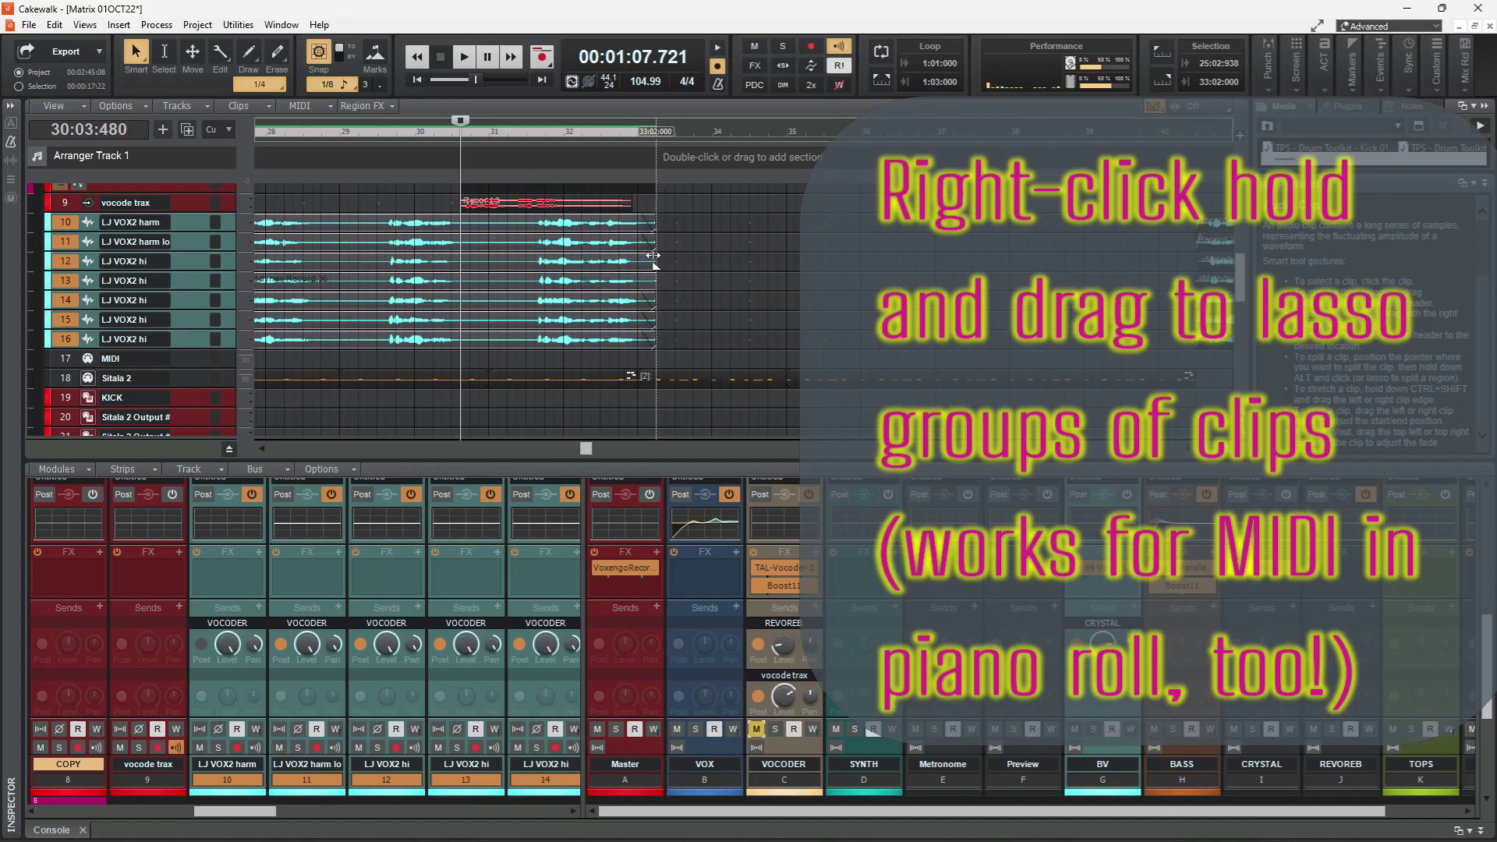
left_click_drag(653, 255, 475, 250)
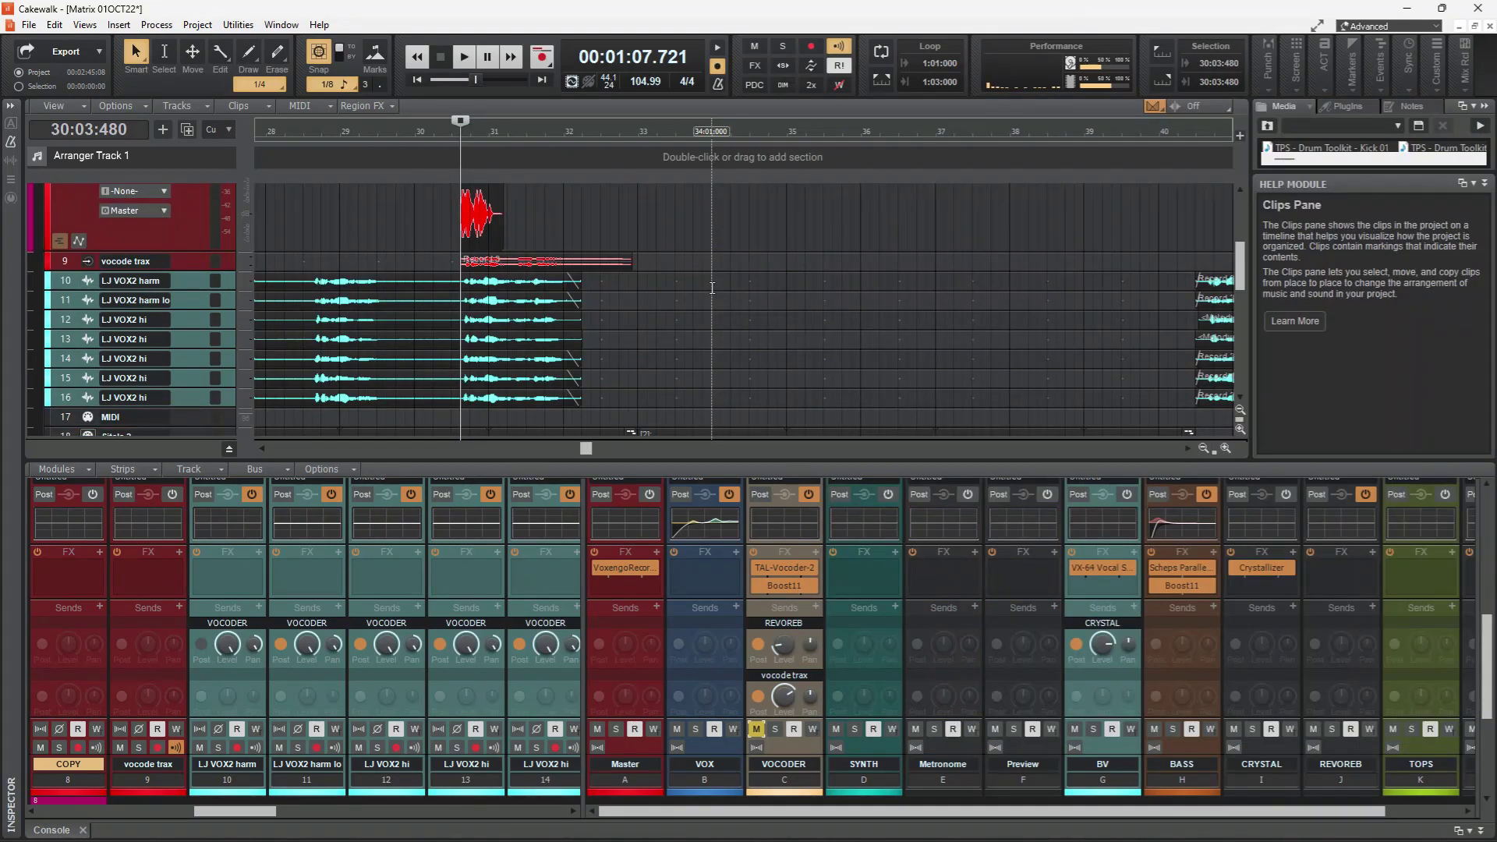
- Redo the copied clip's longer length and enlarge the Console to show channel faders
key("ctrl+y")
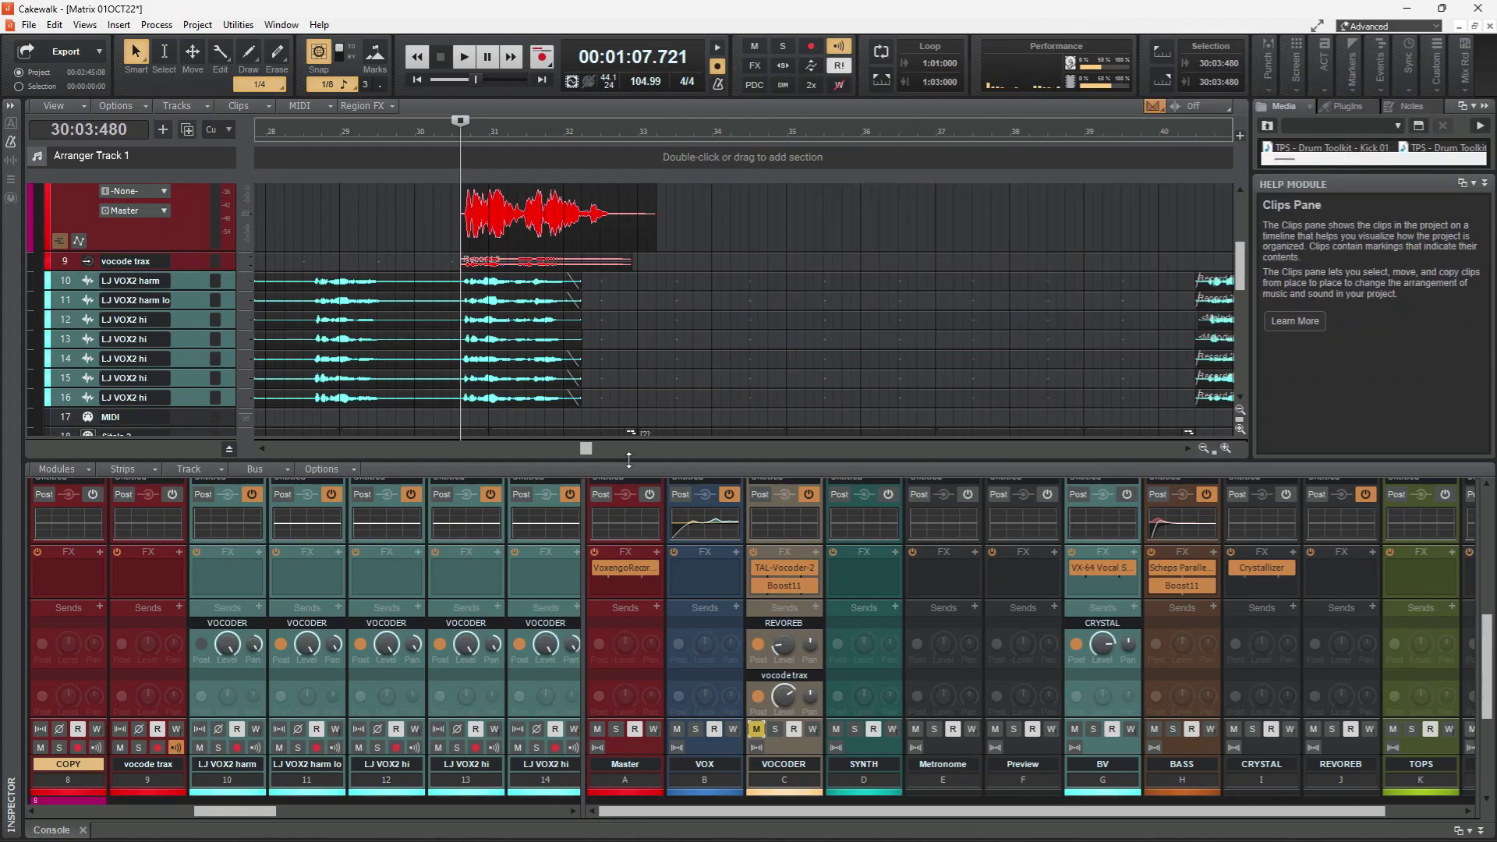
left_click_drag(629, 460, 603, 307)
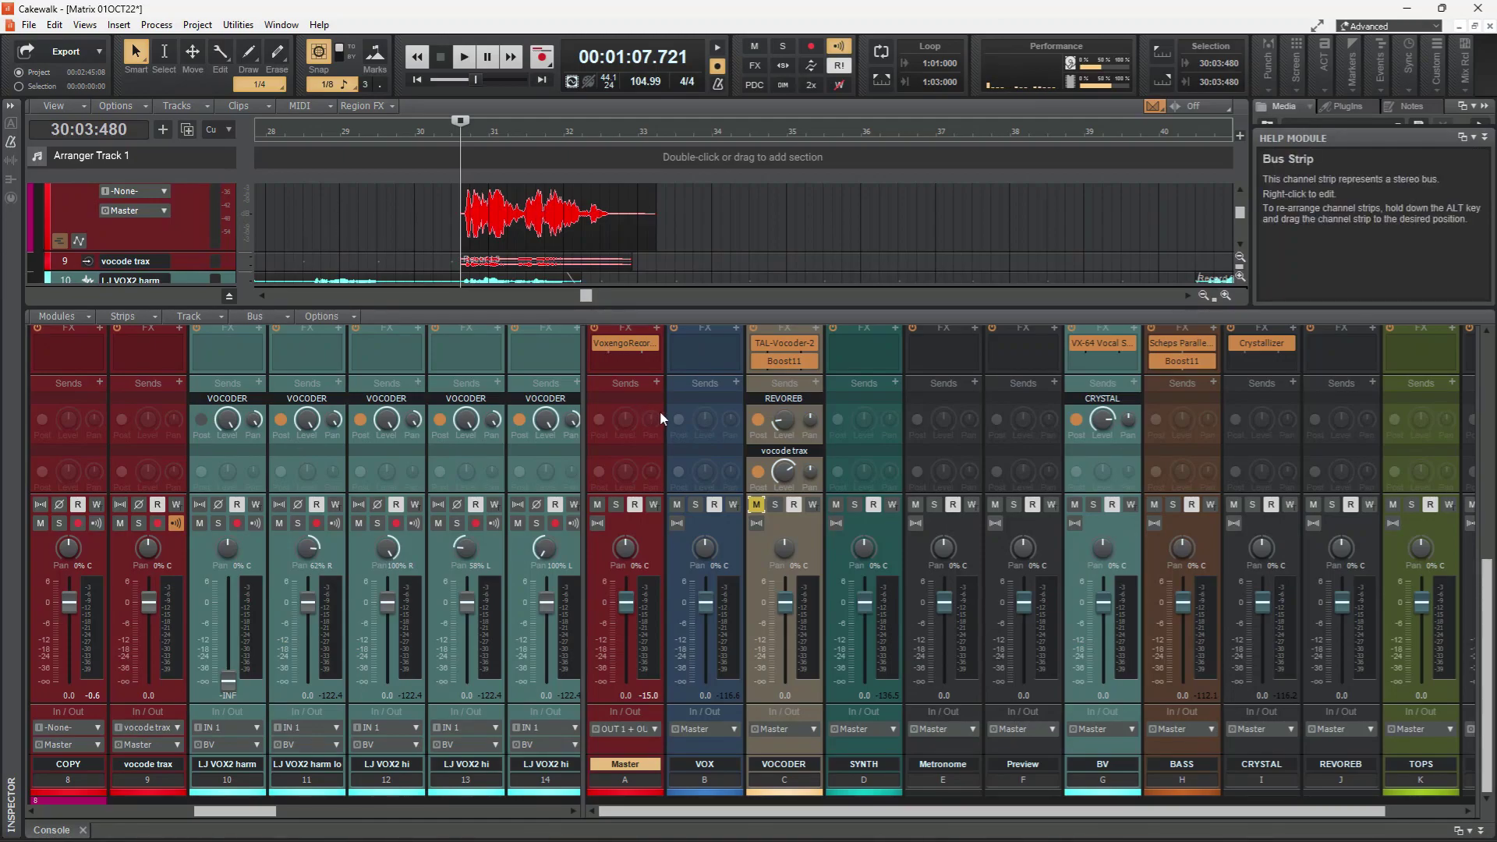
- Move the 58% L LJ VOX2 hi strip from position 13 to position 12 in the Console
left_click(1028, 479)
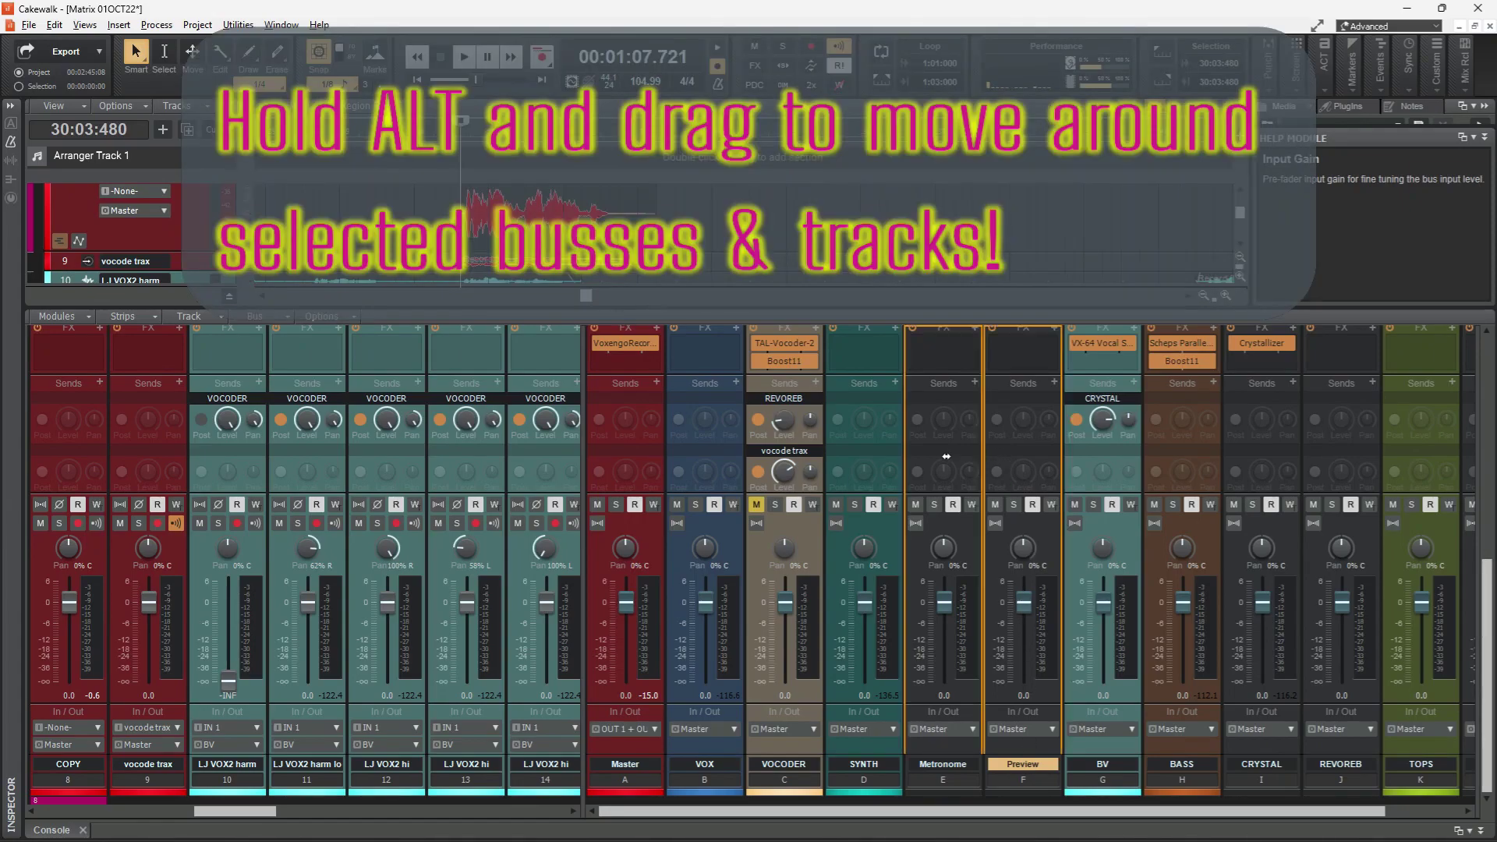
left_click_drag(1182, 472, 1023, 494)
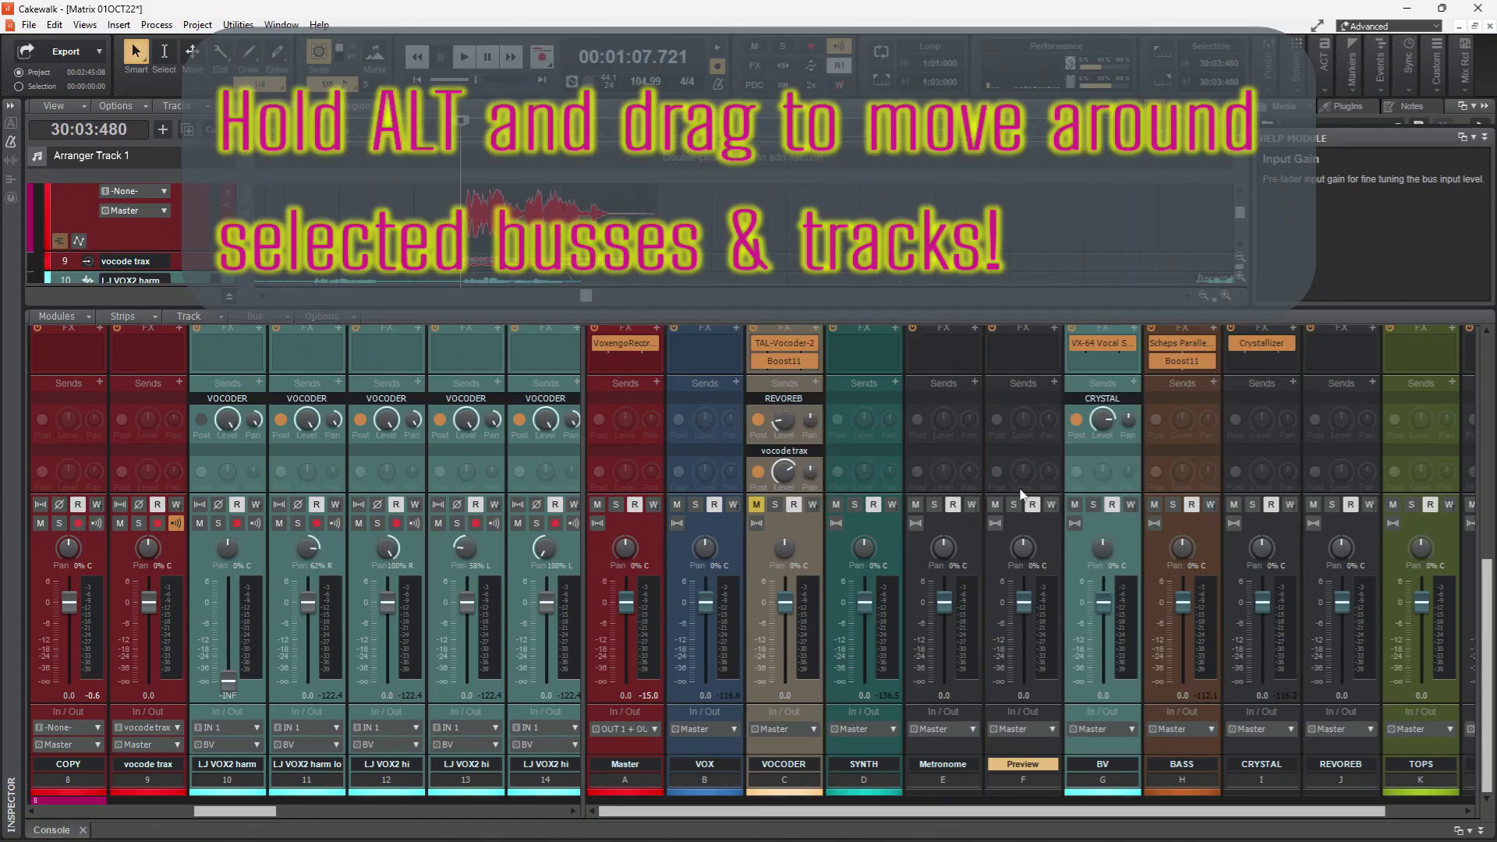
left_click(461, 470)
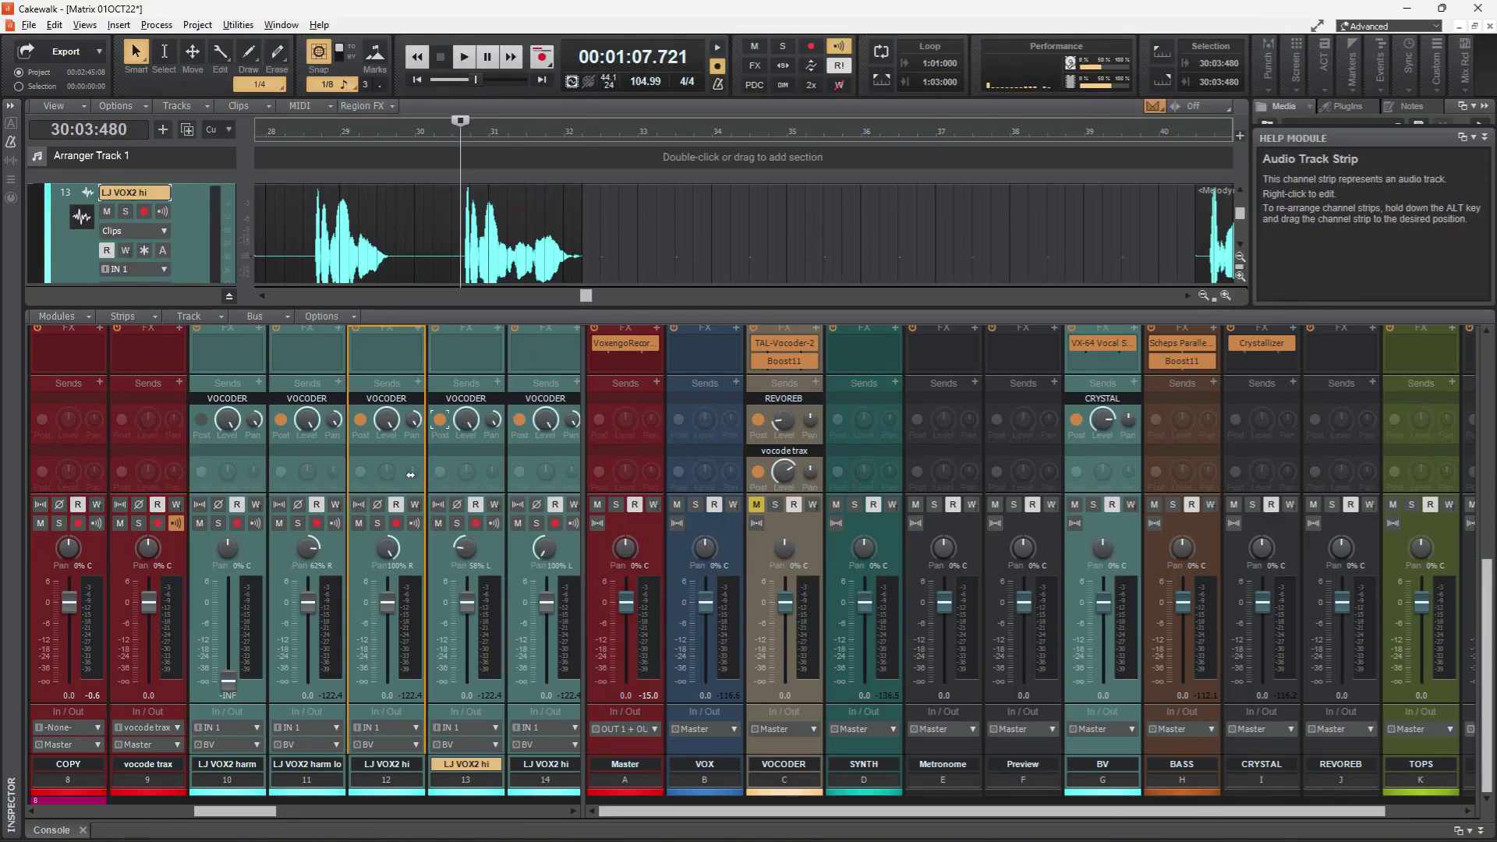
left_click_drag(411, 474, 410, 475)
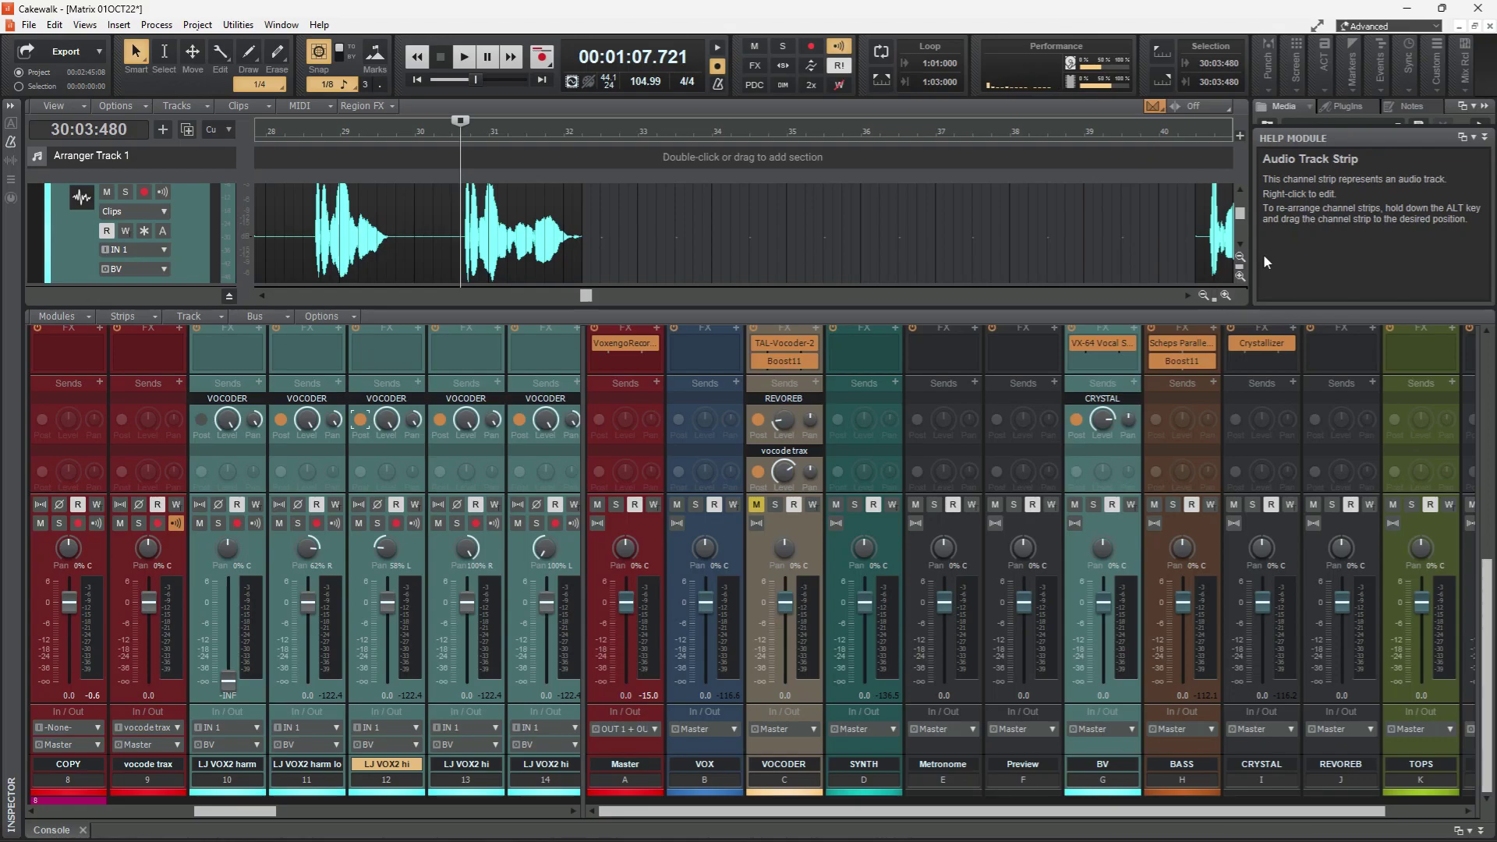
- Widen the Help Module panel and enlarge the track view to show tracks 13–18
left_click_drag(1251, 246, 1050, 247)
left_click_drag(1131, 307, 1130, 452)
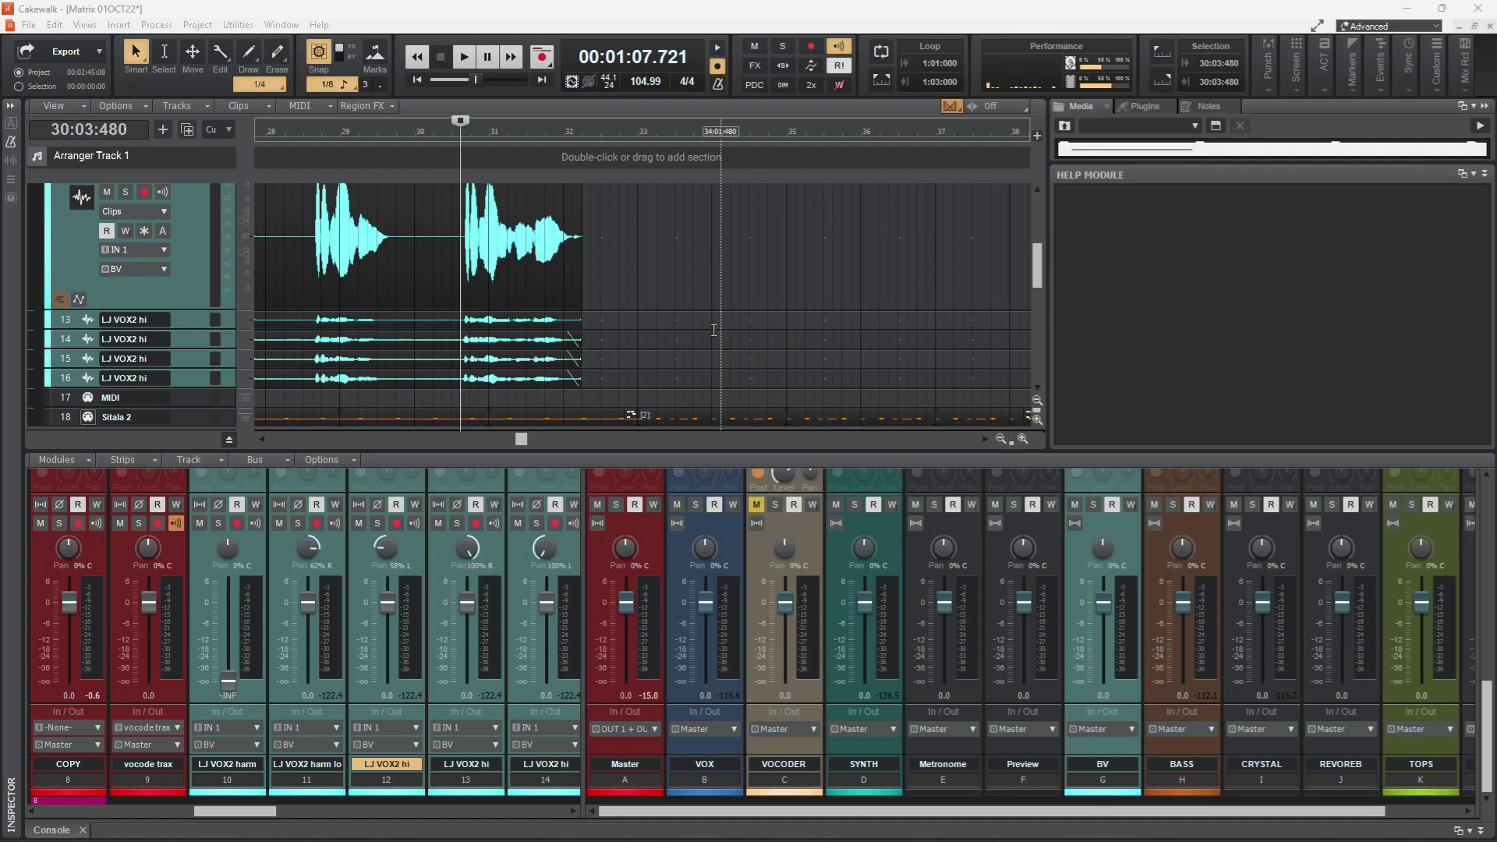
mouse_move(488, 218)
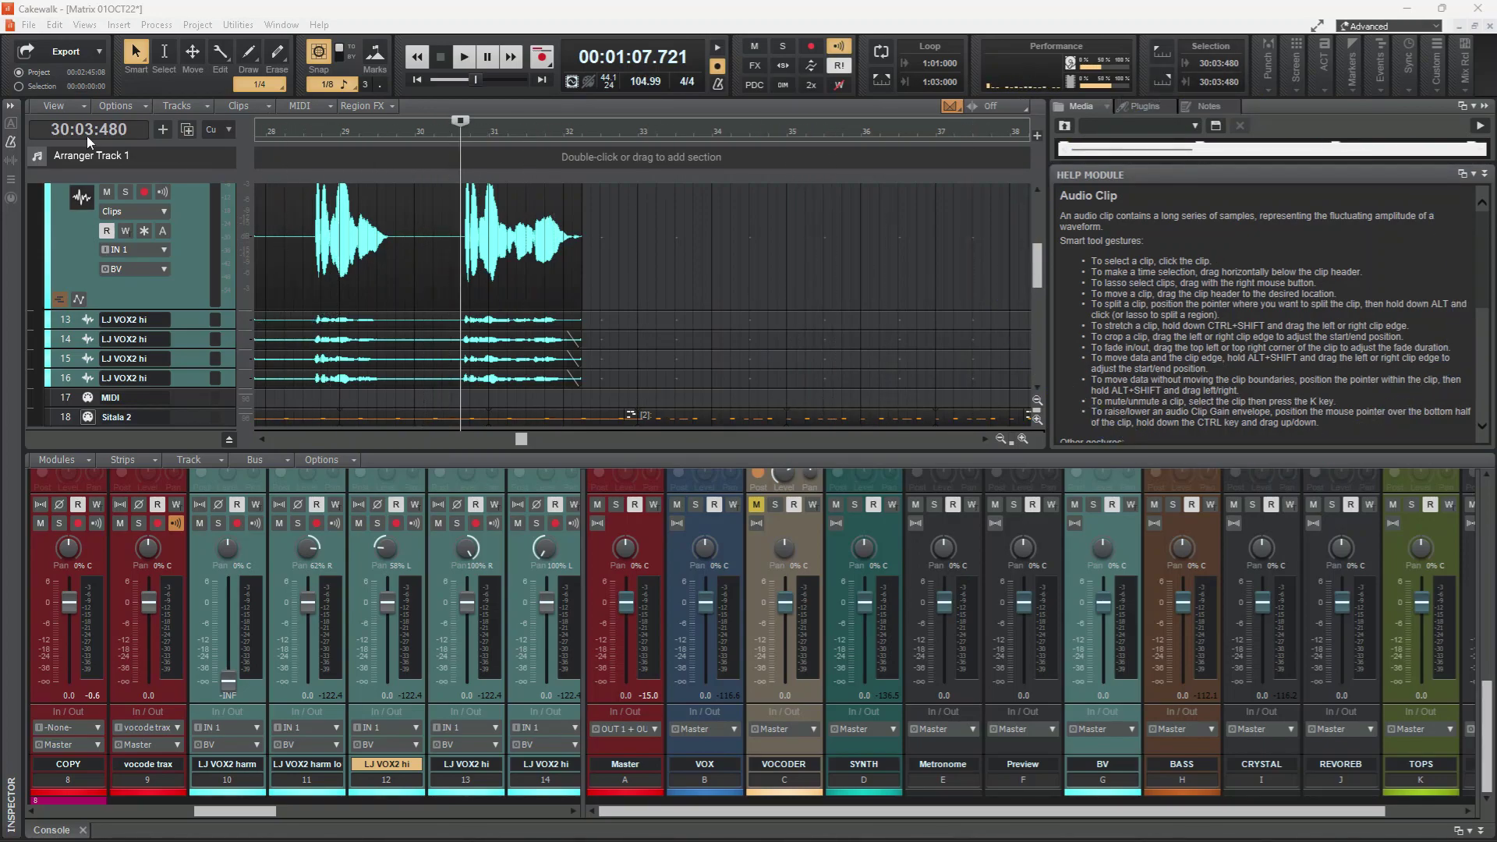
- Set the now time to 33:02:480 and toggle the Browser panel with B
left_click(99, 27)
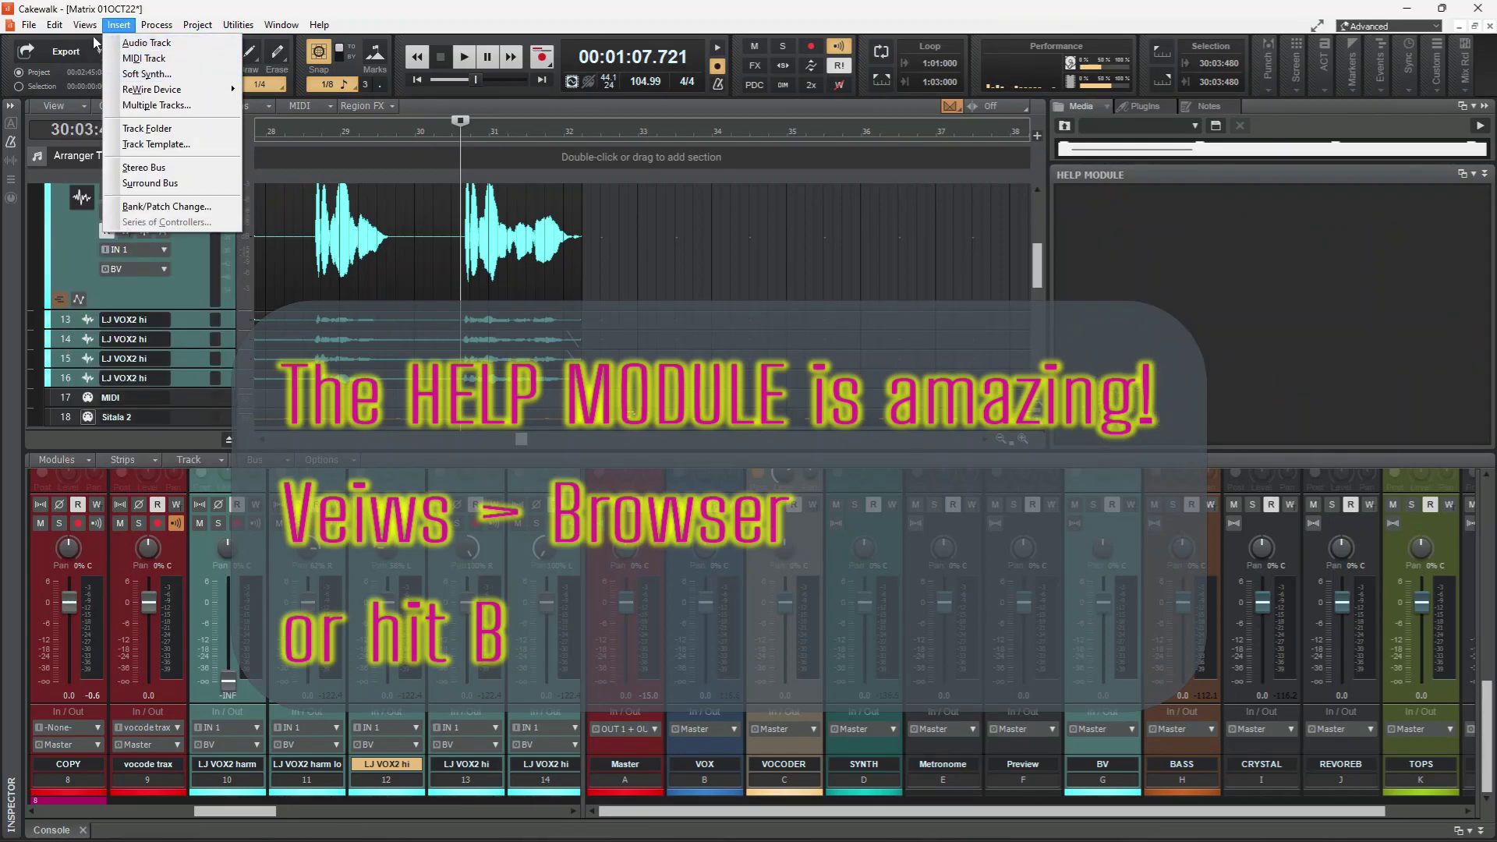
mouse_move(88, 75)
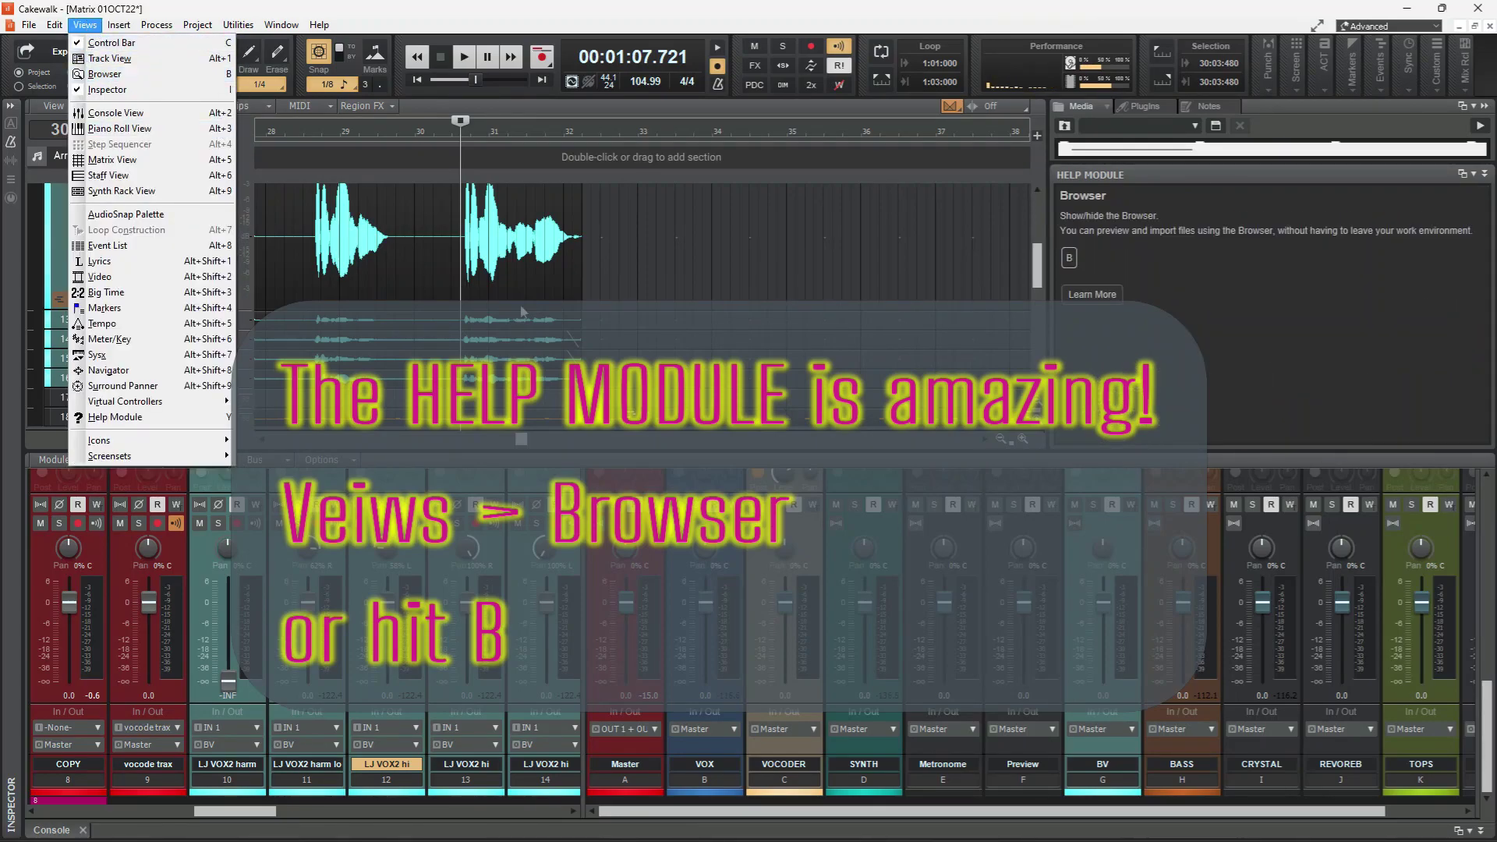
left_click(666, 227)
left_click(666, 229)
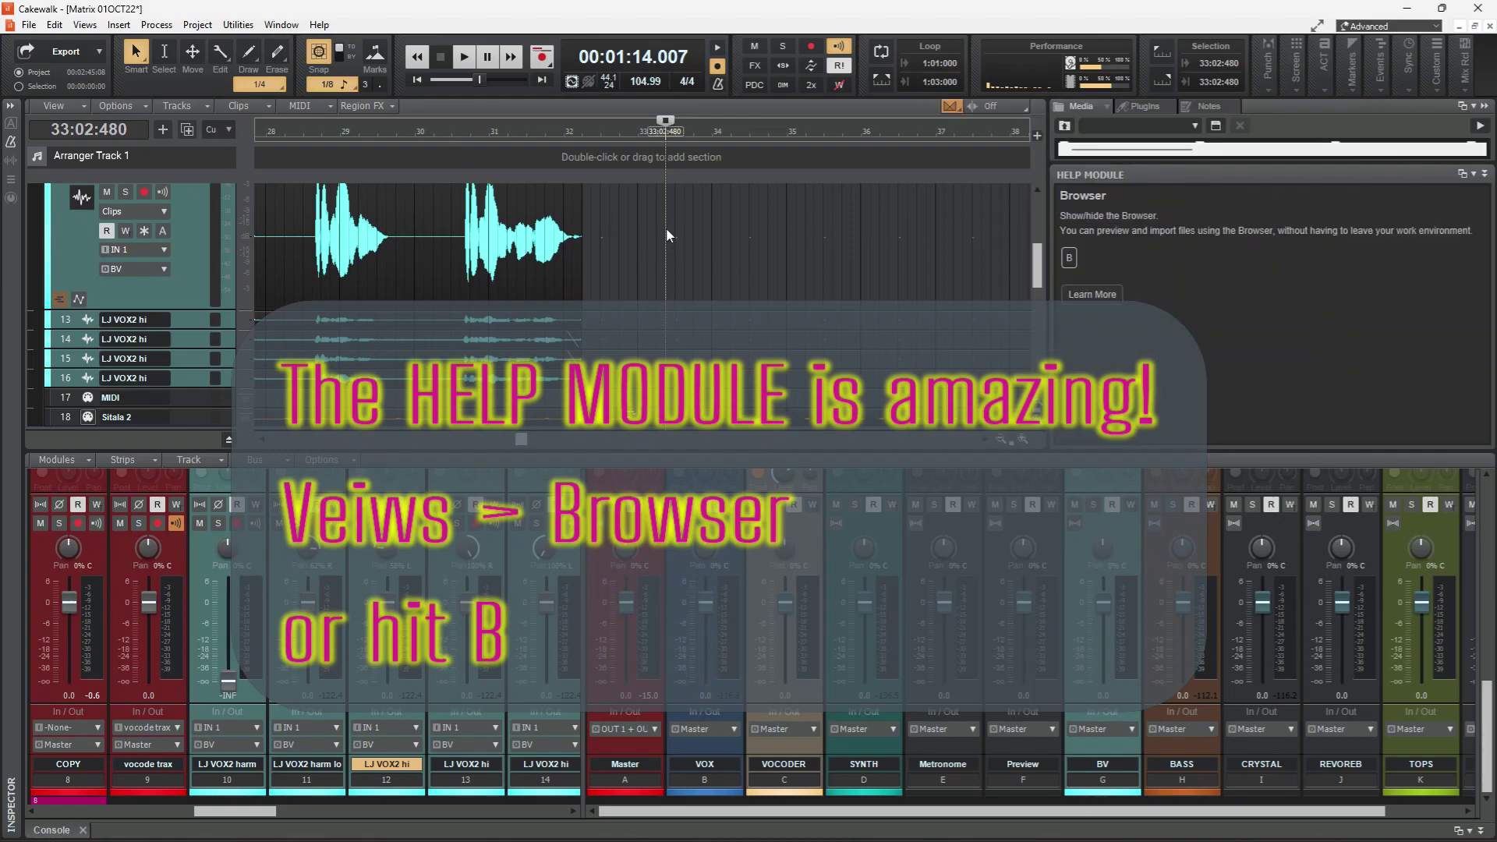
key("b")
key("b")
mouse_move(1143, 68)
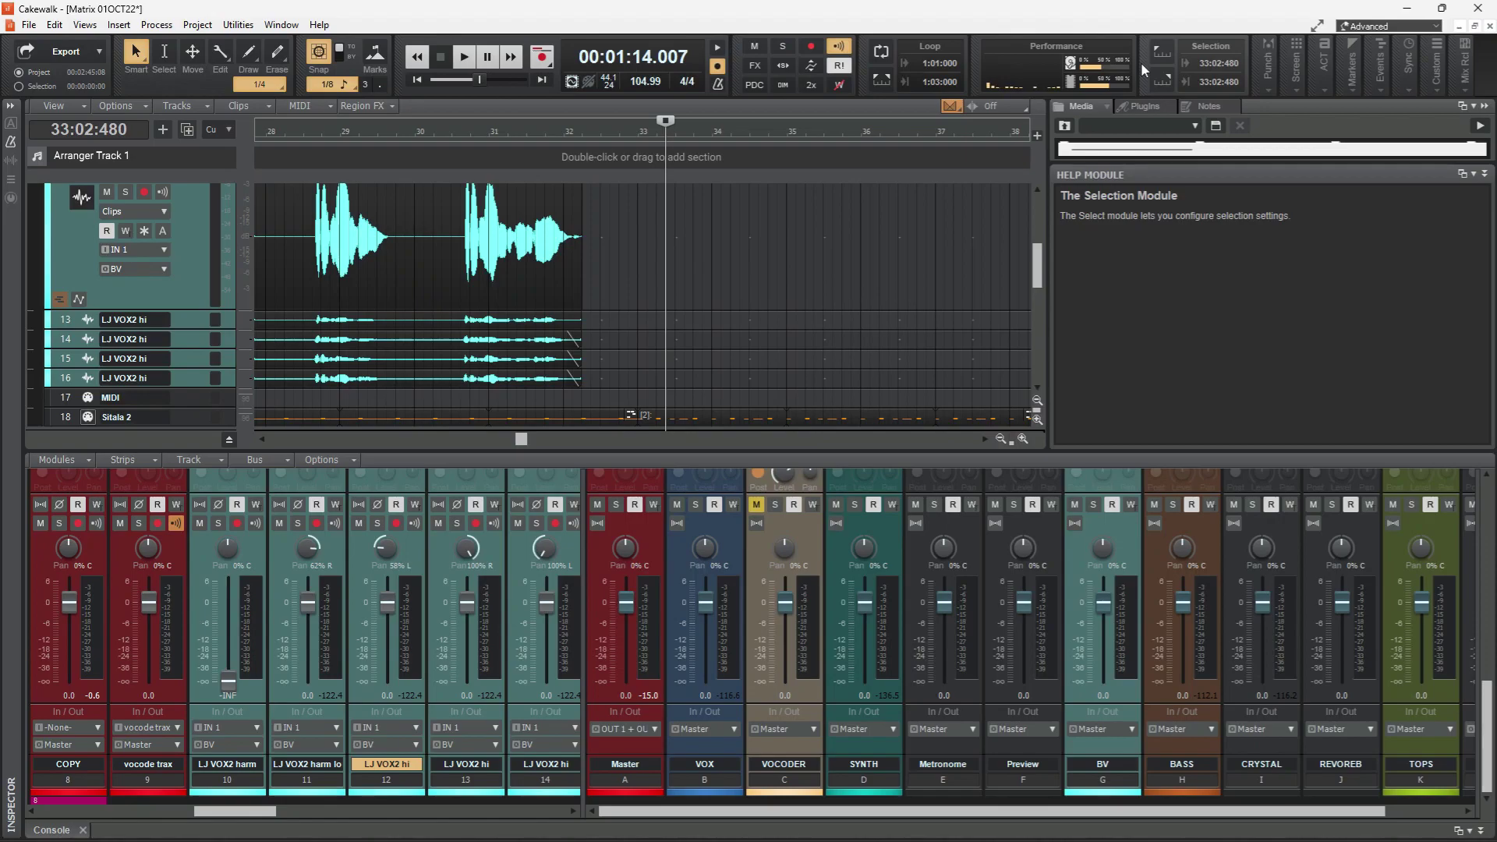
- Open the online help with F1, go to its Index page, and widen the browser window
key("F1")
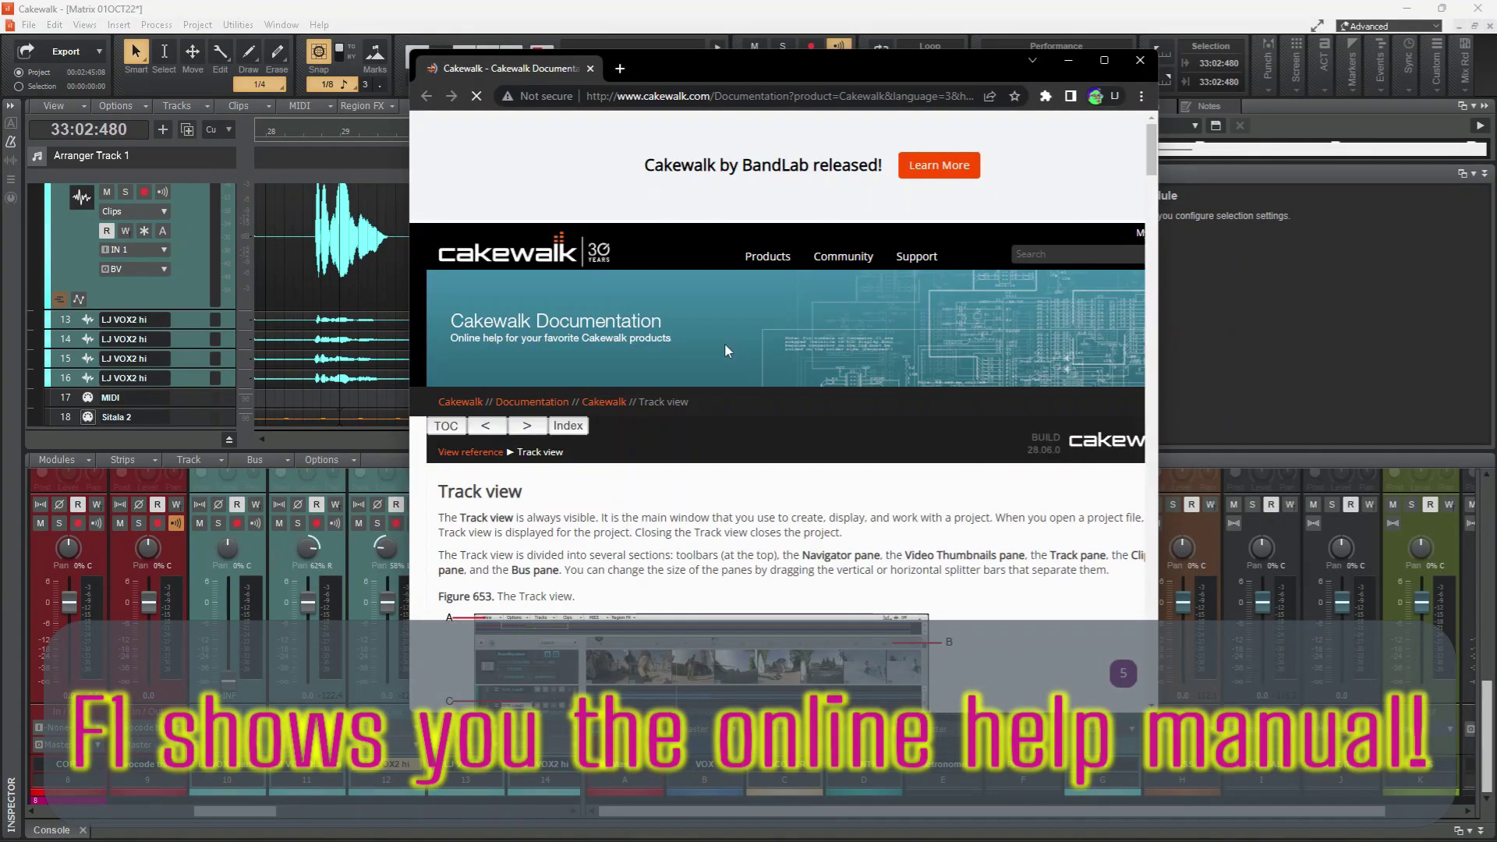
scroll(718, 344, "down", 1)
scroll(719, 344, "down", 8)
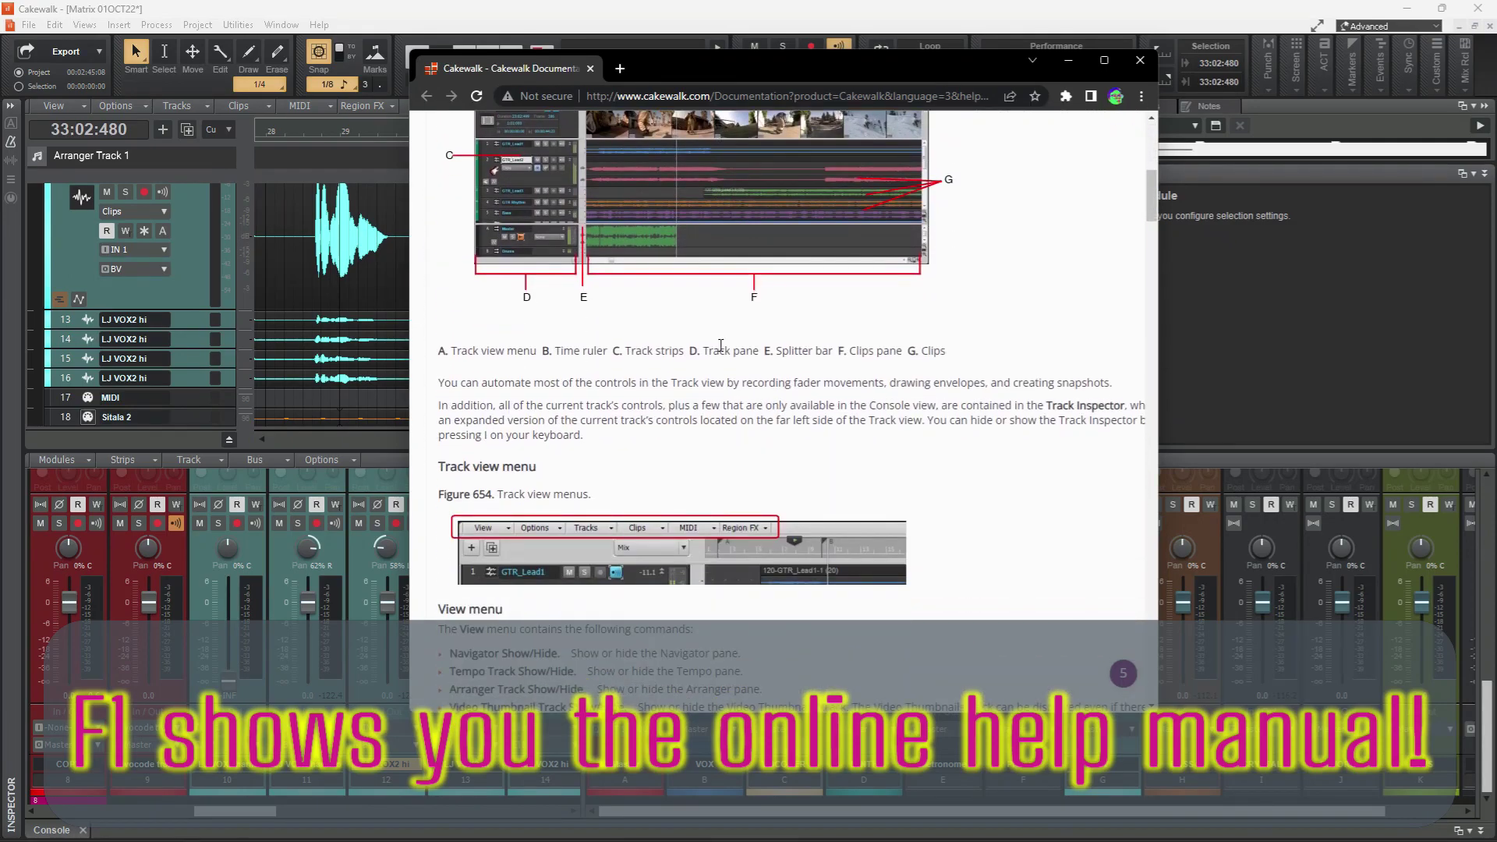
scroll(719, 344, "up", 10)
left_click(567, 427)
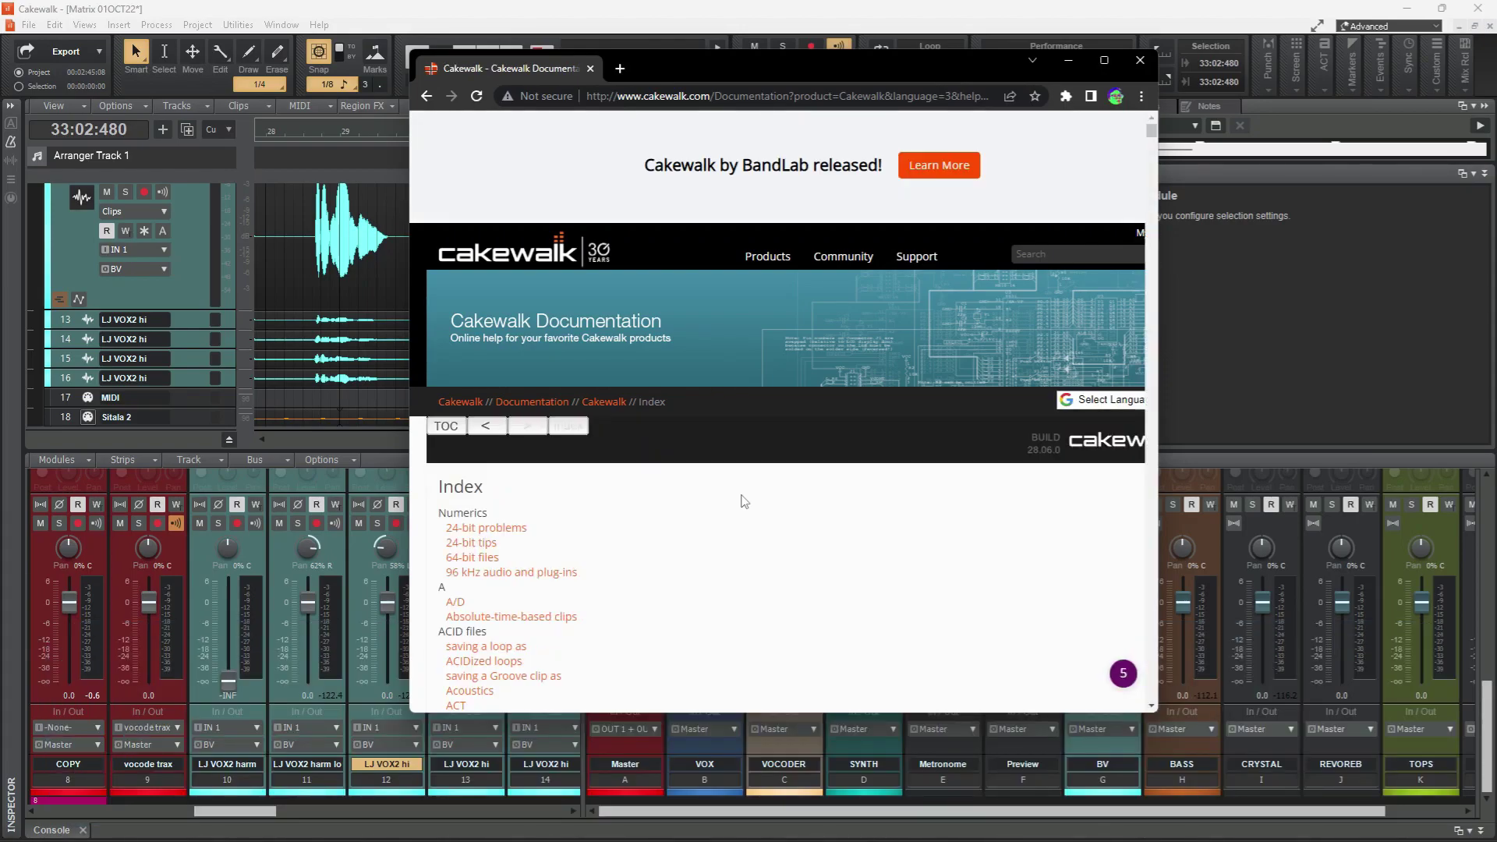
left_click_drag(1159, 538, 1334, 538)
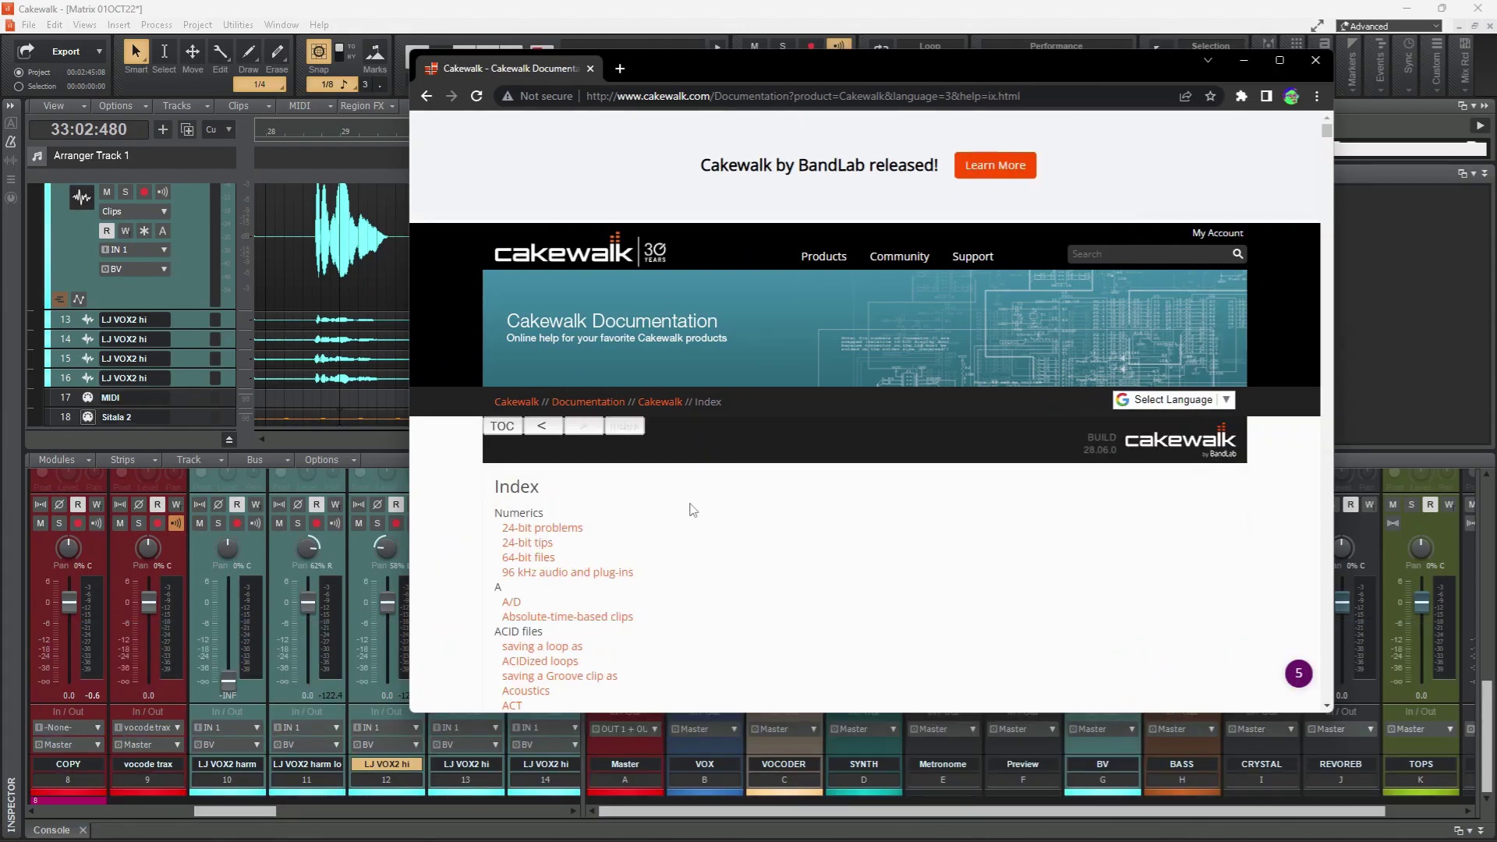
- Search the documentation index for 'keyboard shortcuts', replacing the earlier 'MIDI' search term
key("ctrl+f")
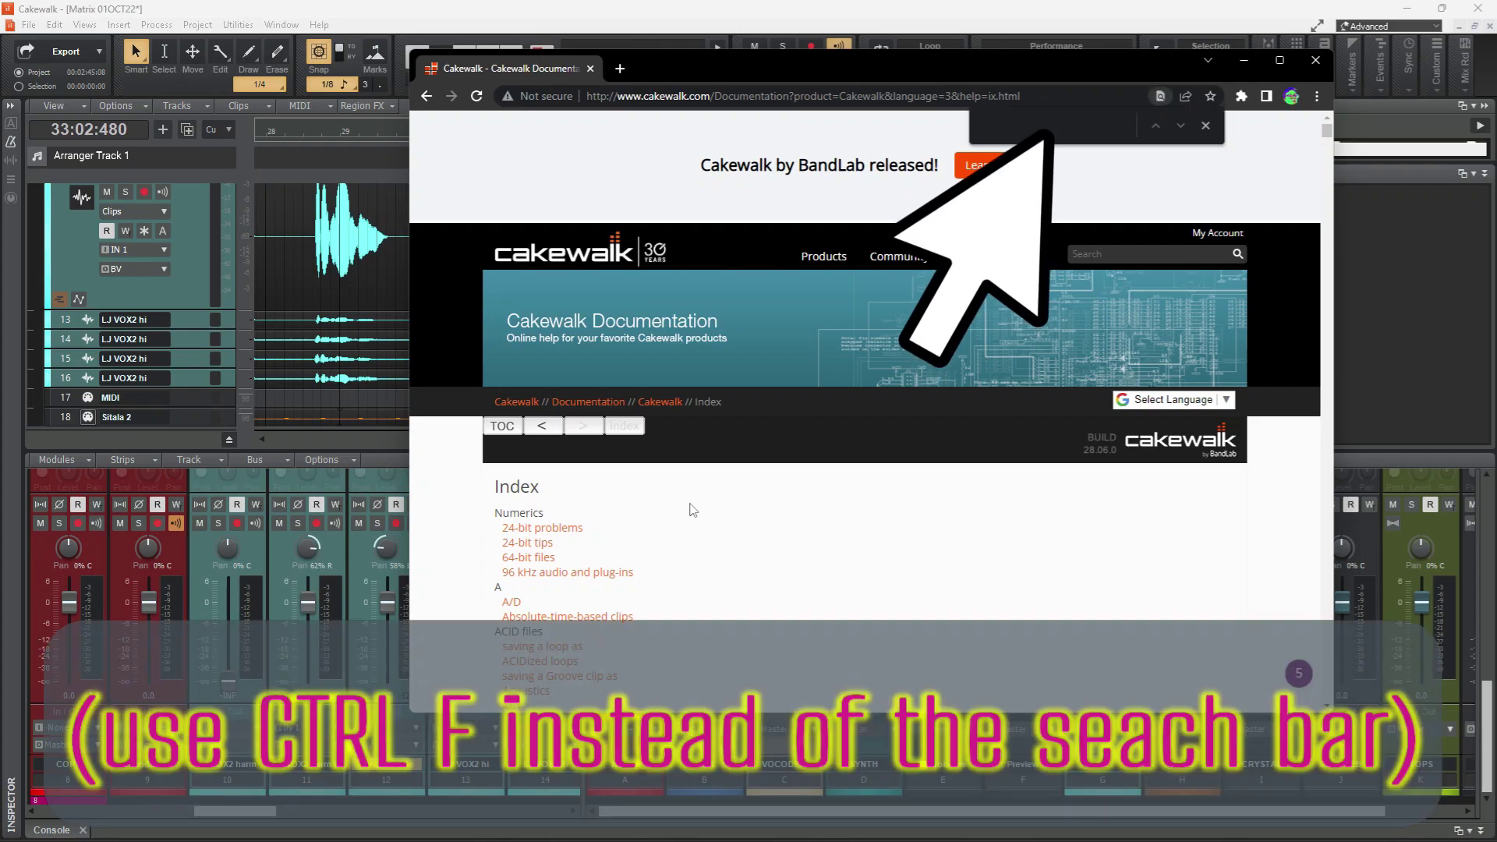
scroll(799, 511, "down", 1)
scroll(799, 511, "up", 1)
type("MIDI")
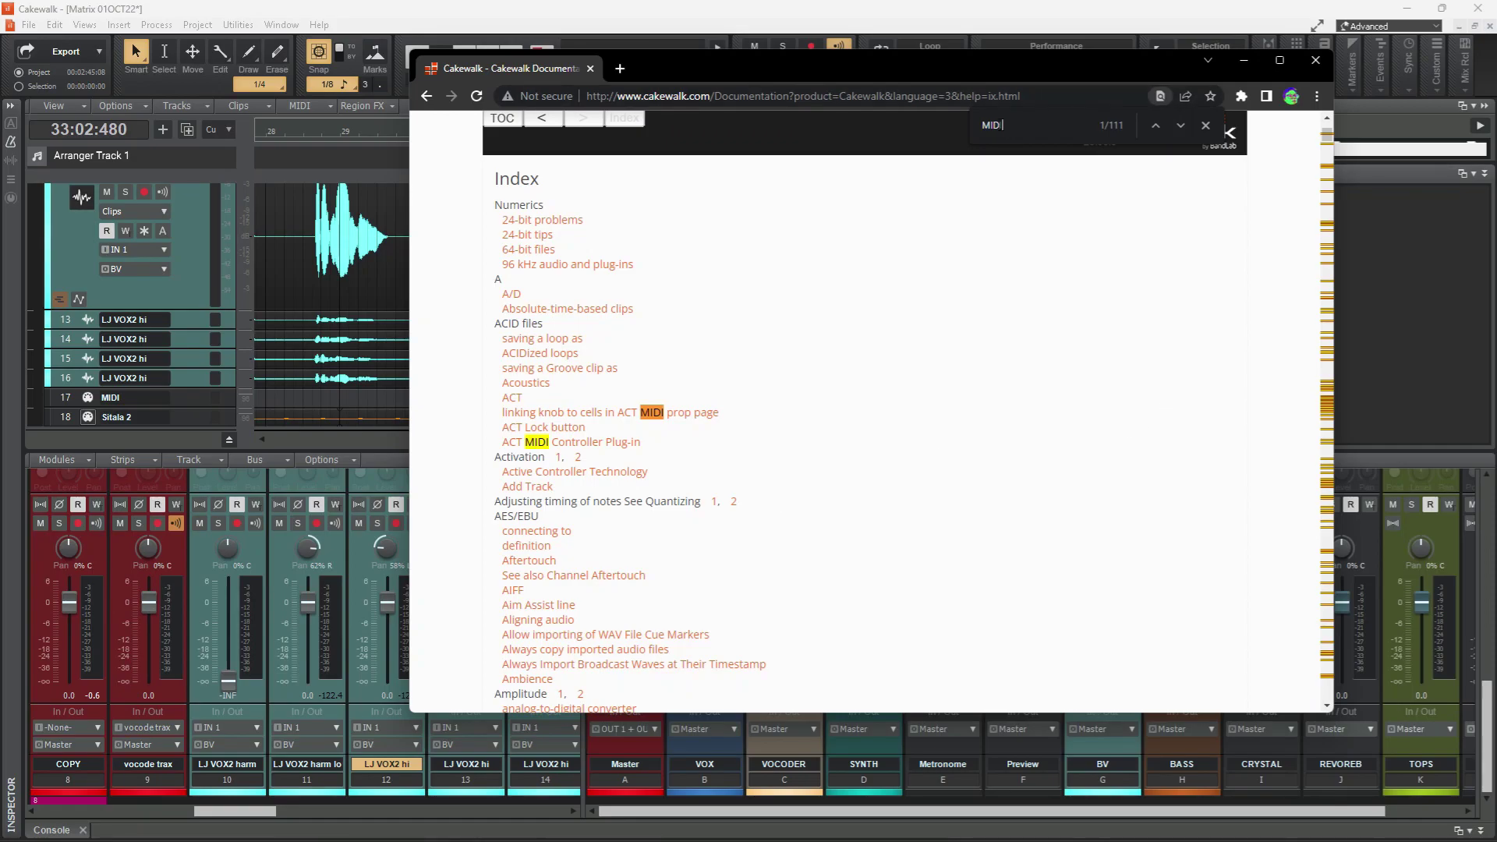
double_click(975, 128)
type("keyboard")
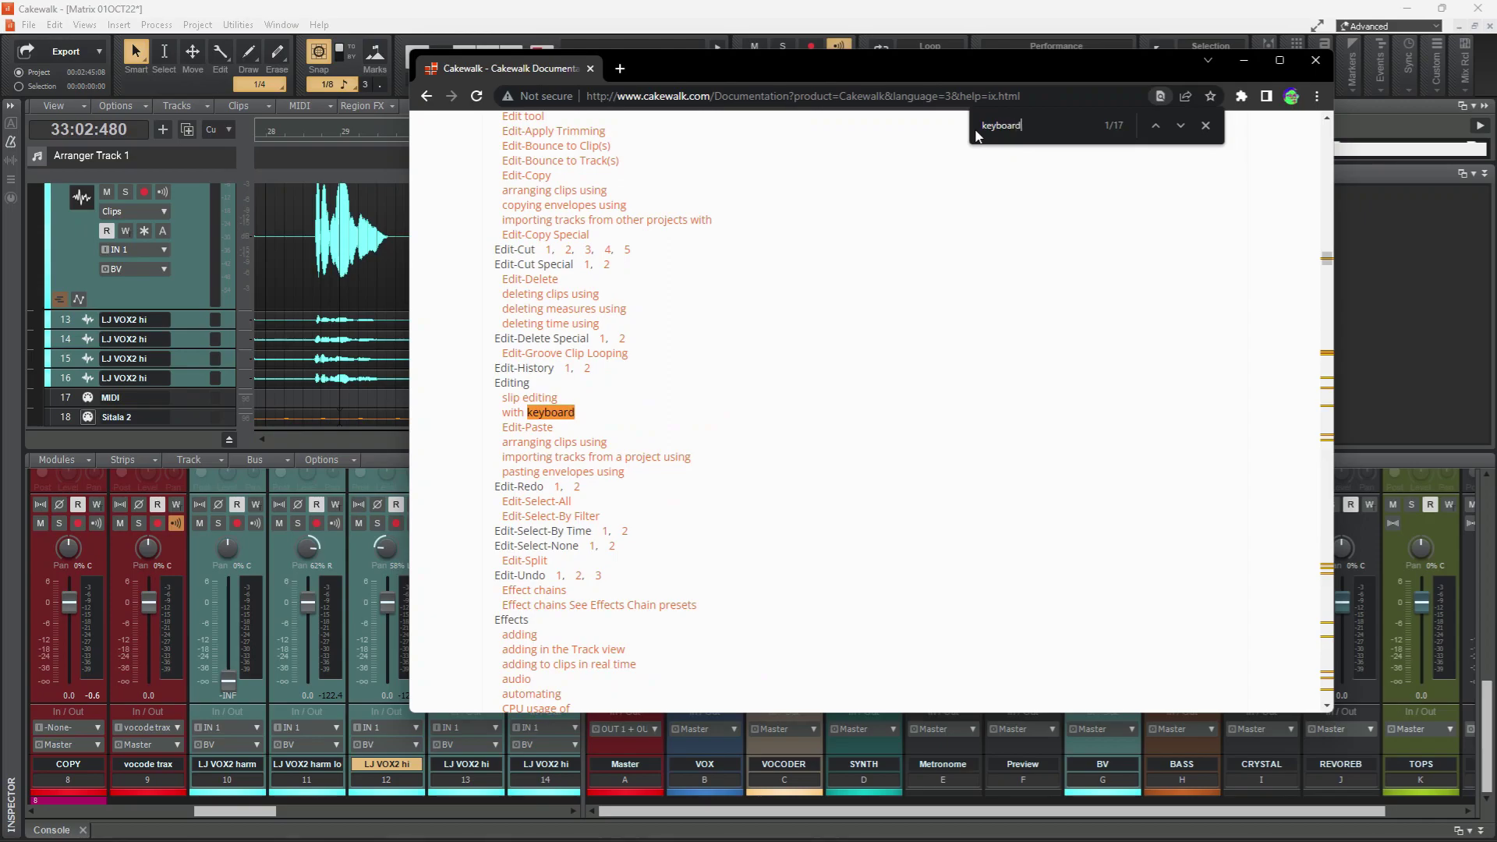
type(" shor")
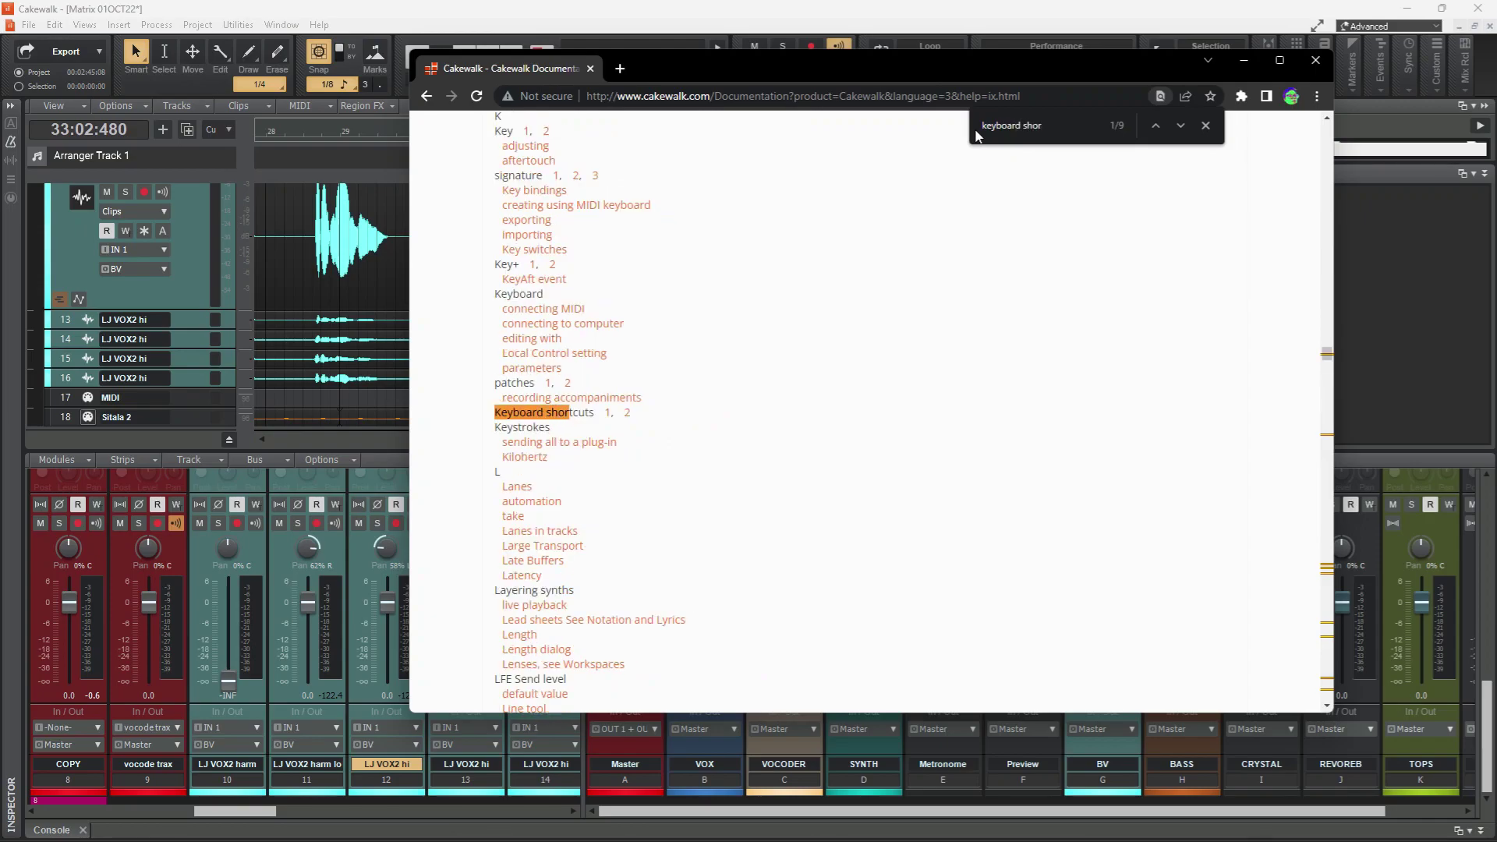
type("tcuts")
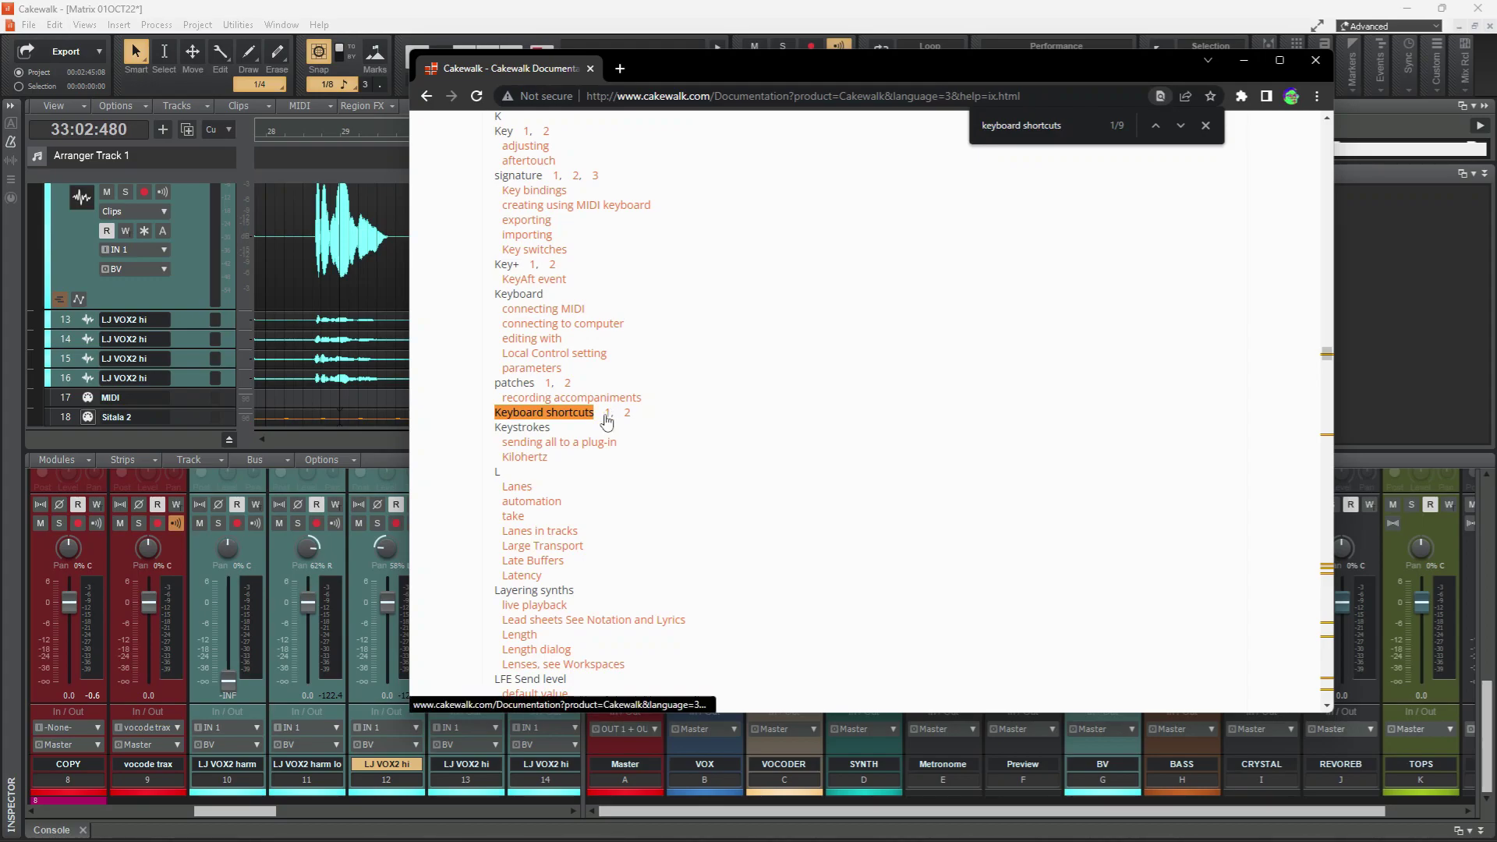
- Open the second Keyboard shortcuts page, read how to create a key binding, then close help
left_click(628, 413)
scroll(941, 459, "down", 5)
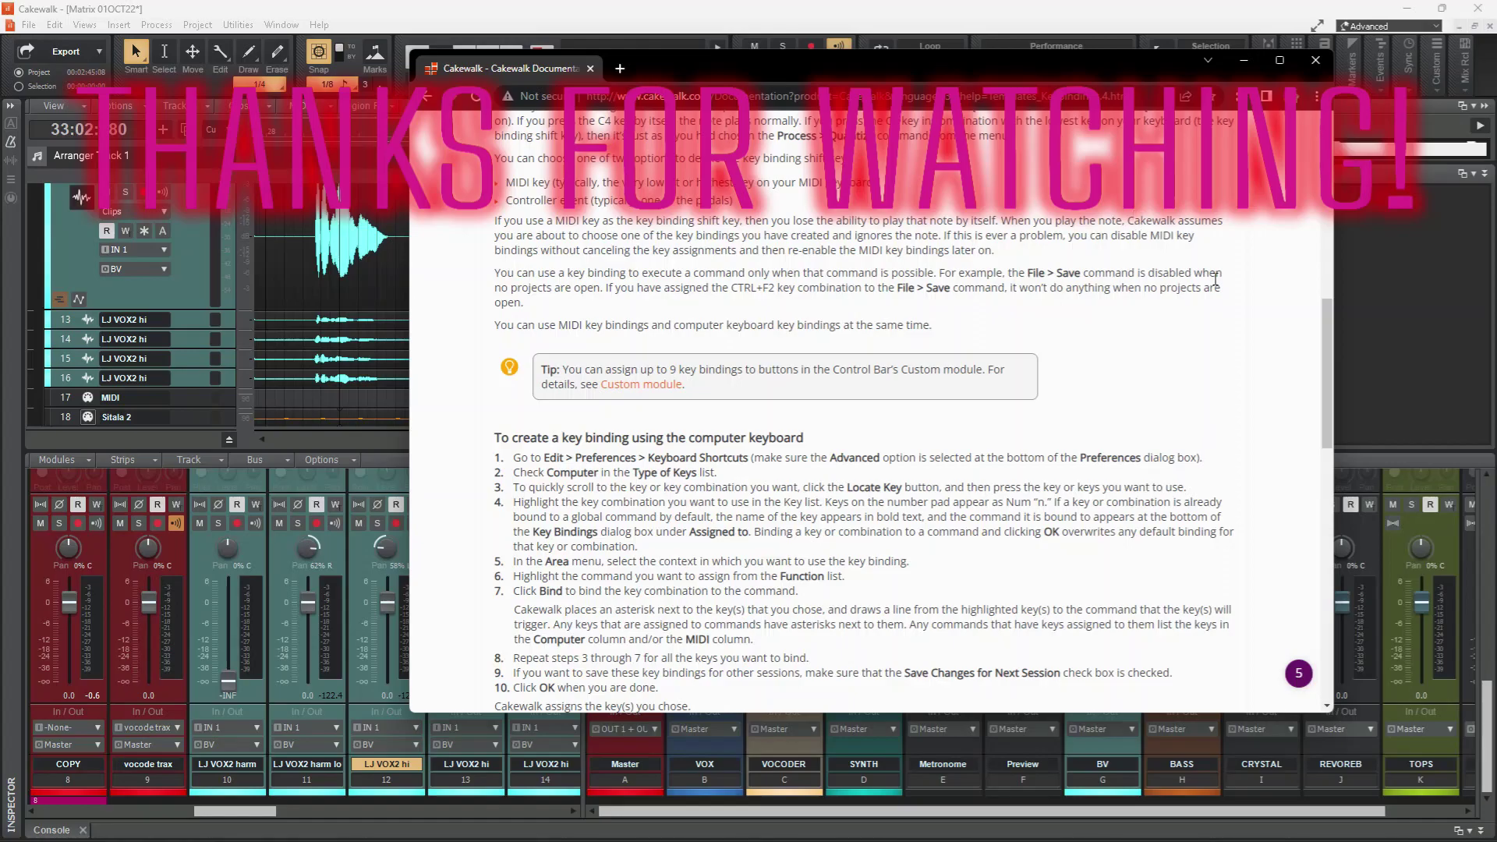
left_click(1315, 60)
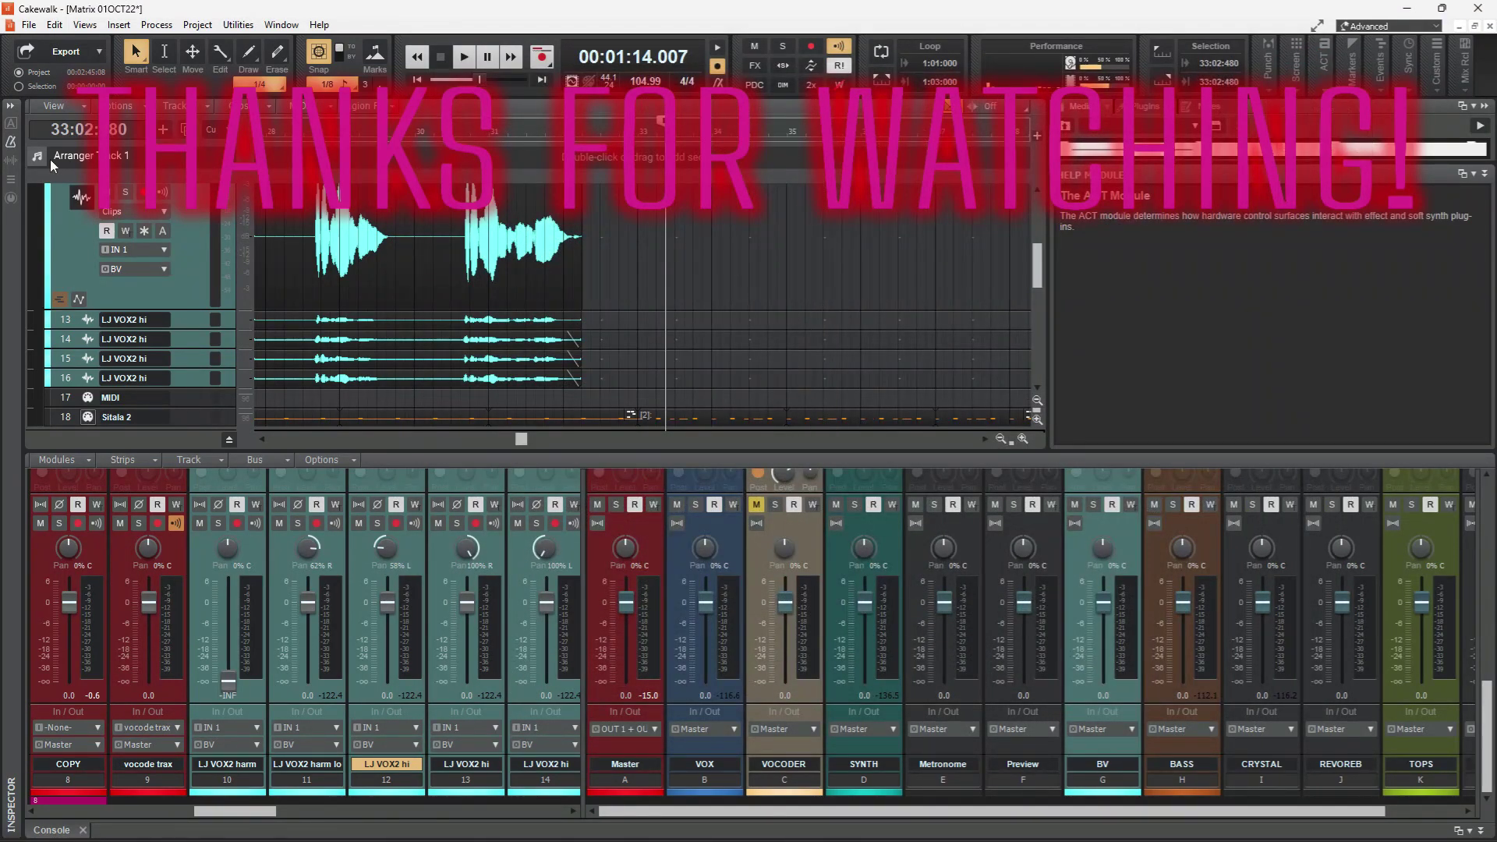
mouse_move(50, 160)
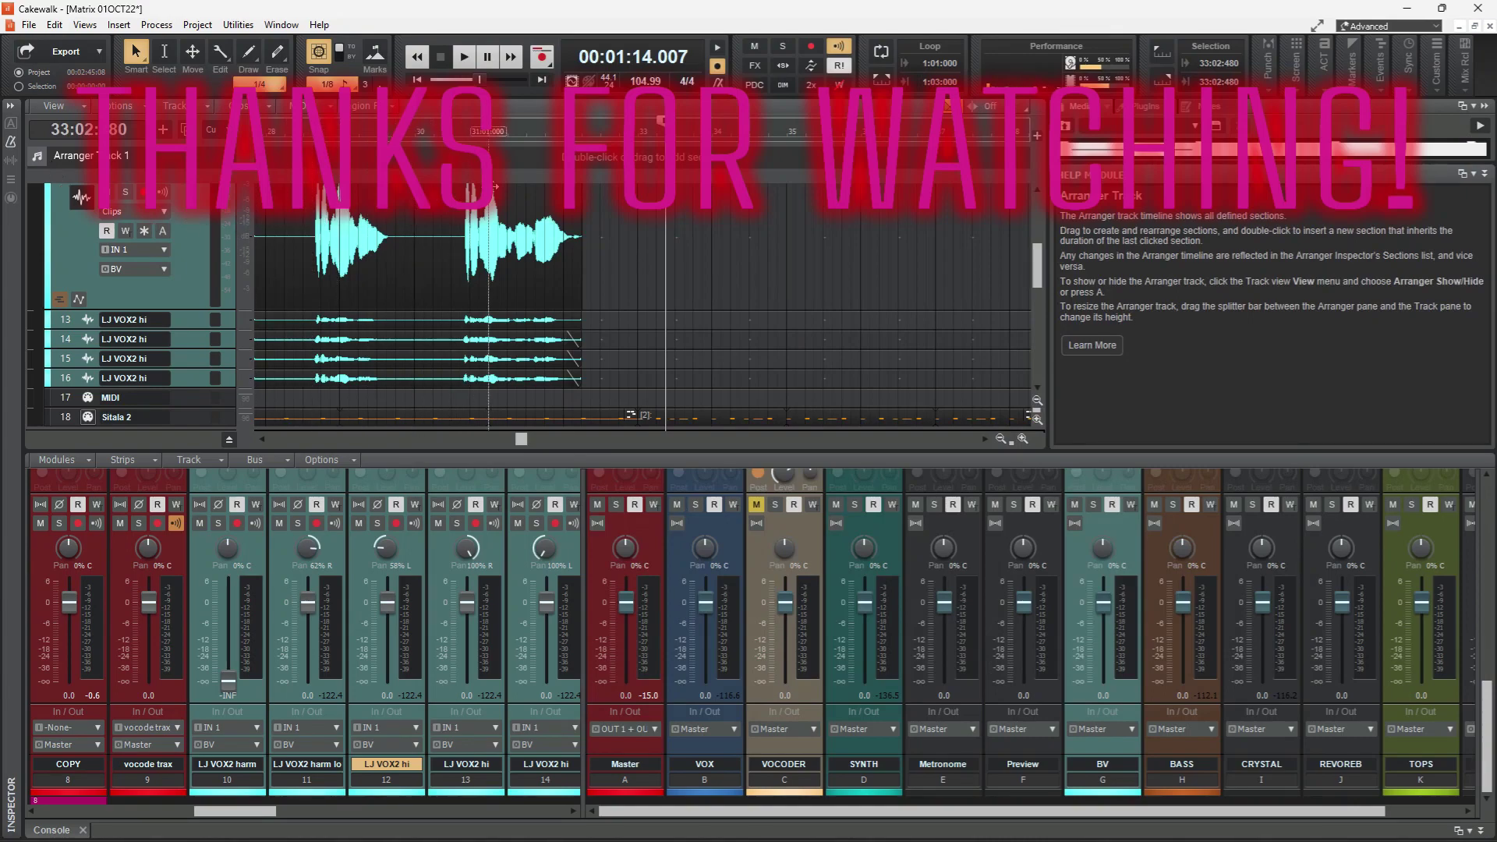
mouse_move(884, 308)
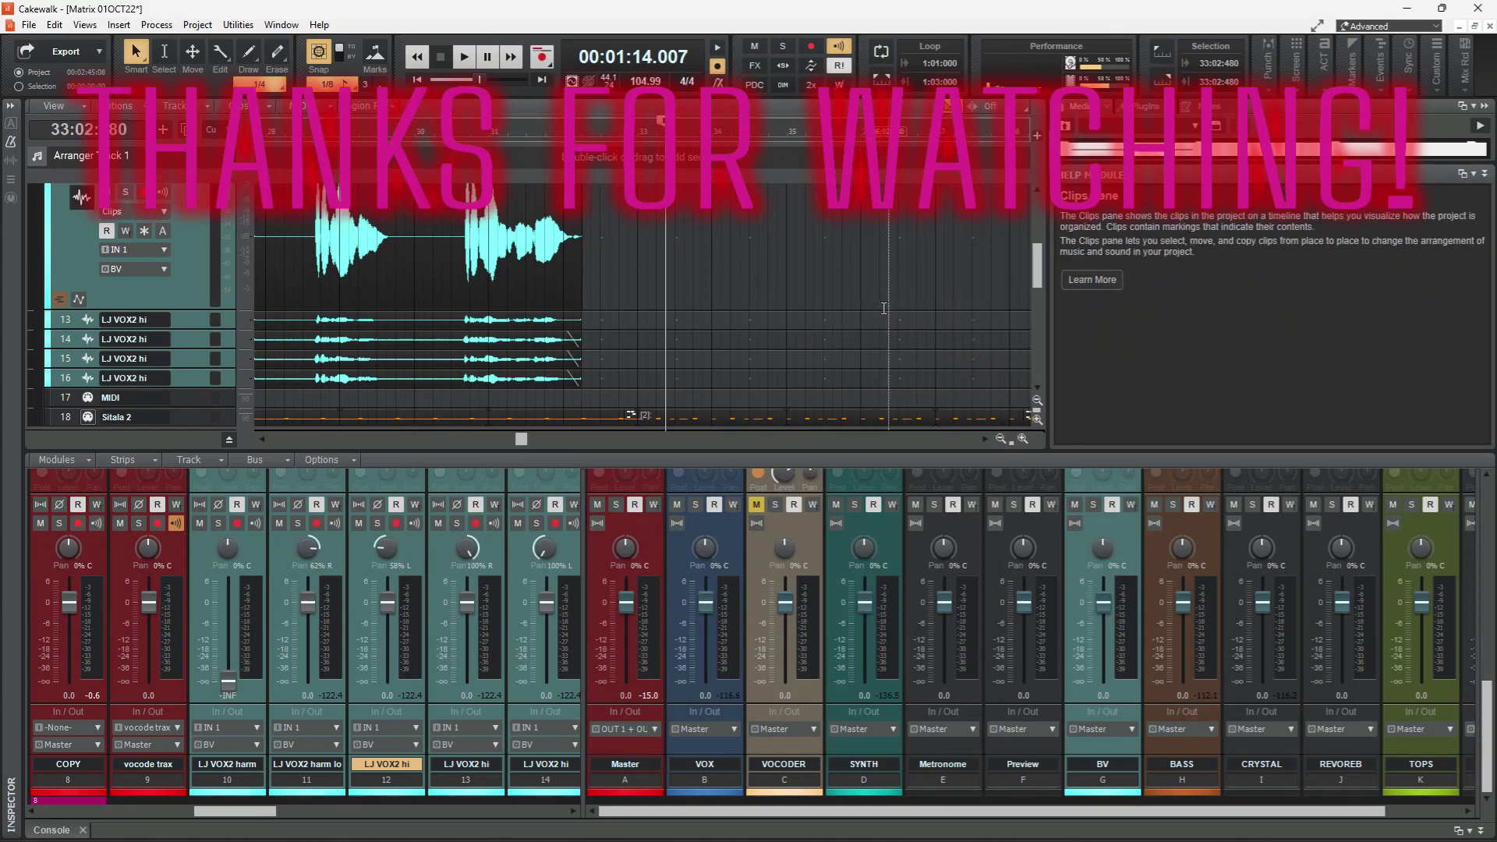